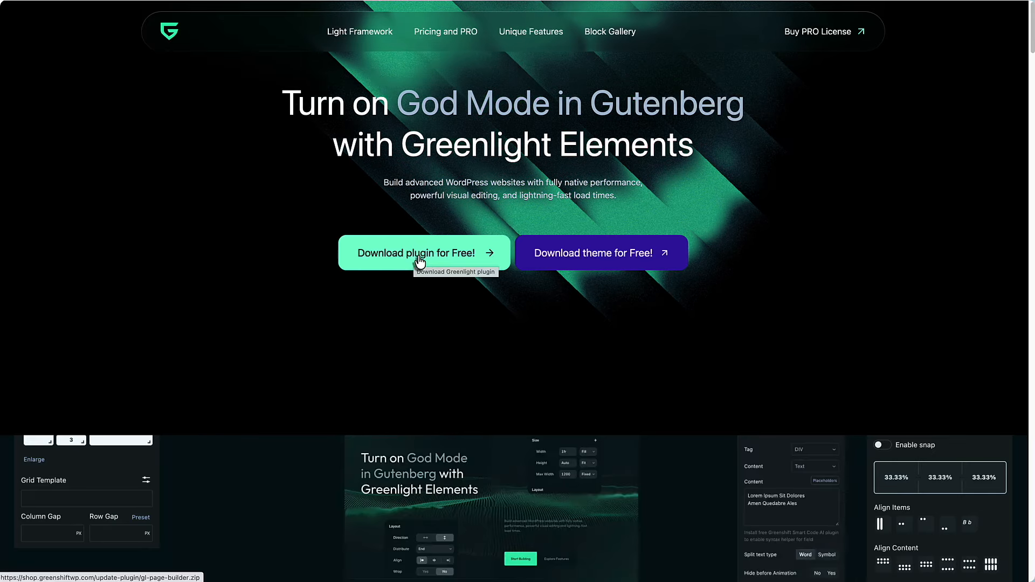
Download the free Greenlight plugin as gl-page-builder.zip and the free theme as greenlight.zip to the Downloads folder
{"action": "left_click", "coordinate": [419, 257]}
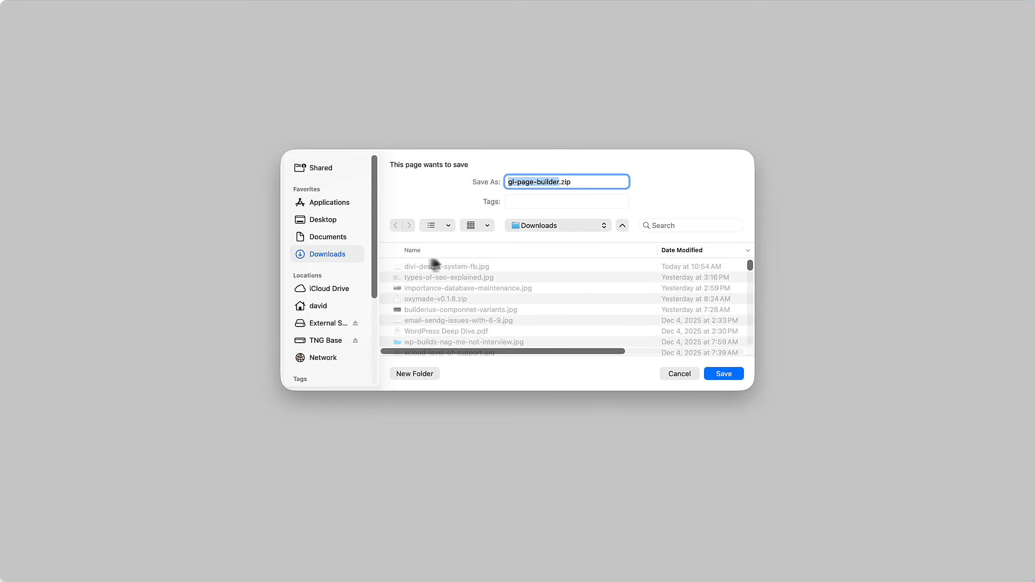
{"action": "left_click", "coordinate": [710, 374]}
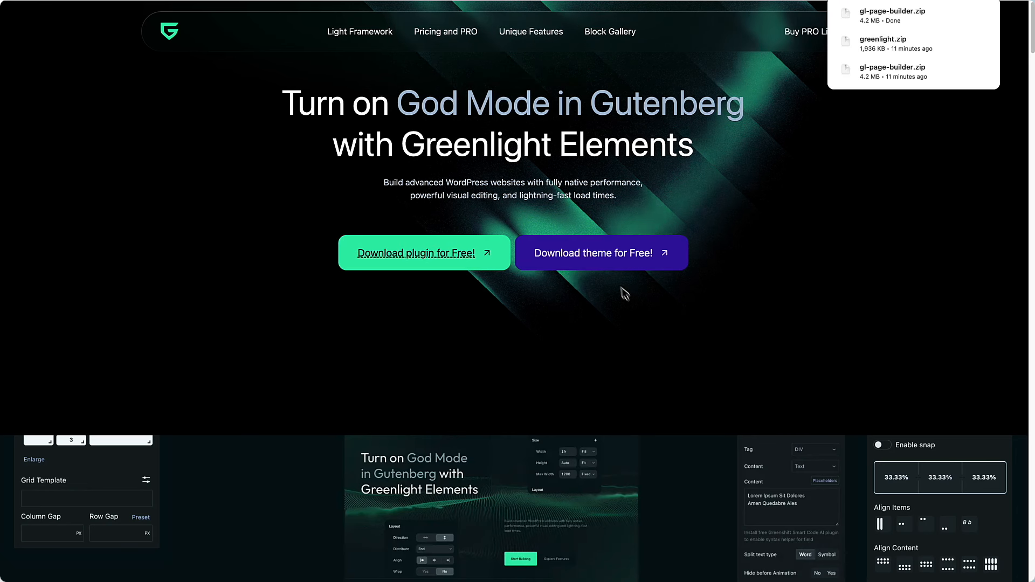
{"action": "left_click", "coordinate": [606, 264]}
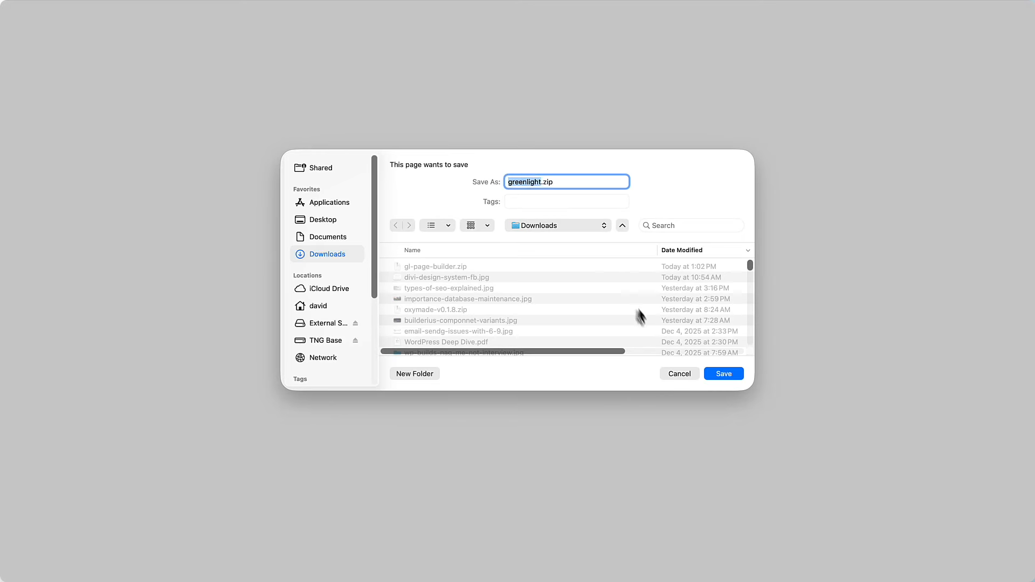
{"action": "left_click", "coordinate": [722, 374]}
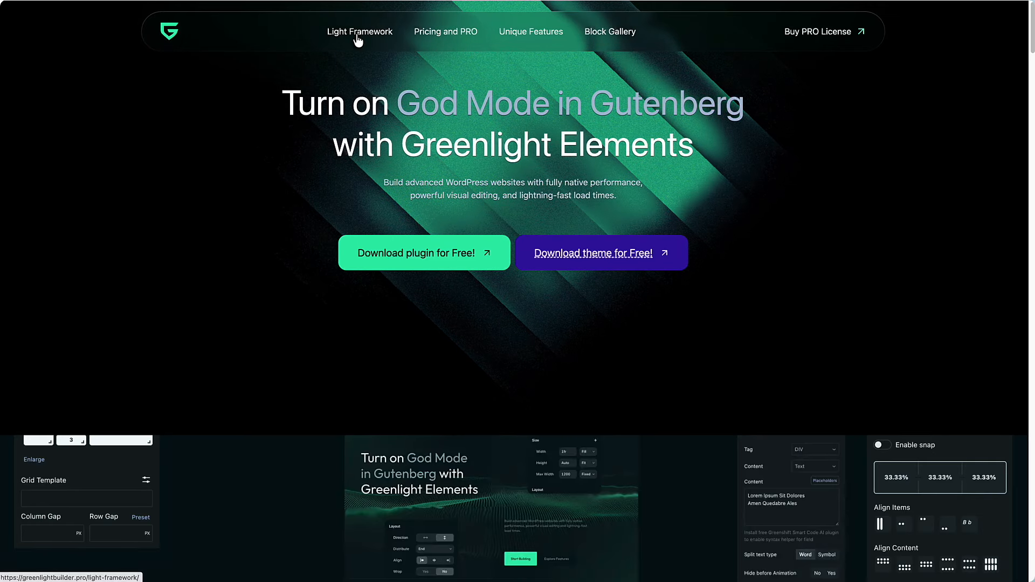
Examine the Light Framework page's variables for colors, typography, spacing, sizes, borders, shadows and transitions, plus its button, section and card components
{"action": "left_click", "coordinate": [357, 36]}
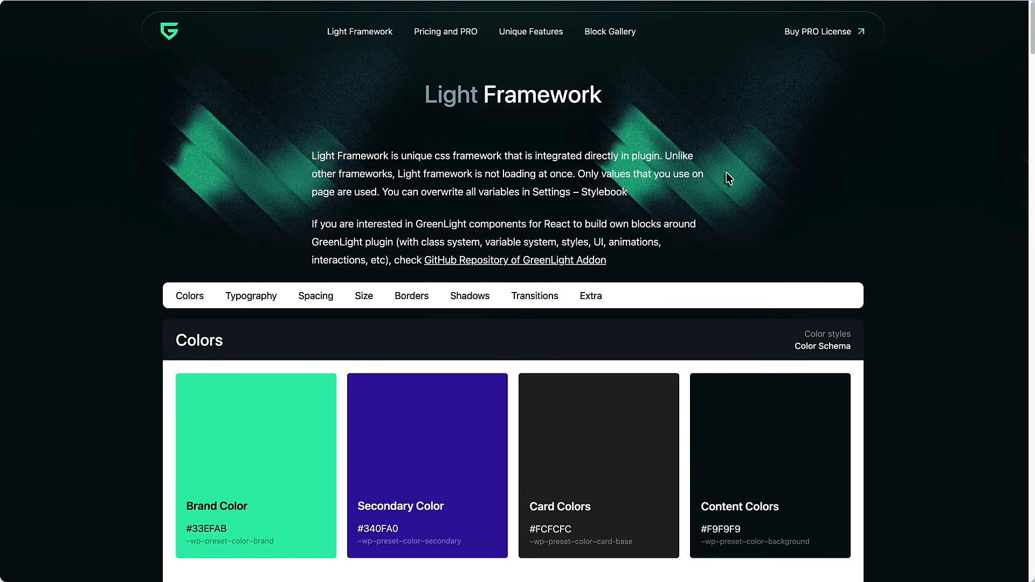
{"action": "scroll", "coordinate": [728, 179], "scroll_direction": "down", "scroll_amount": 3}
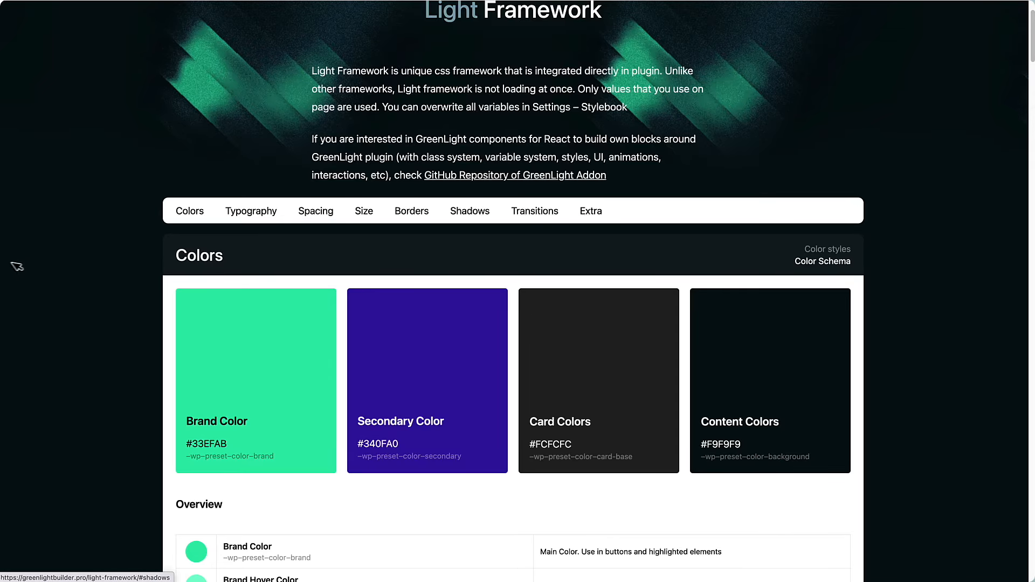
{"action": "scroll", "coordinate": [63, 262], "scroll_direction": "down", "scroll_amount": 1}
{"action": "scroll", "coordinate": [61, 258], "scroll_direction": "down", "scroll_amount": 10}
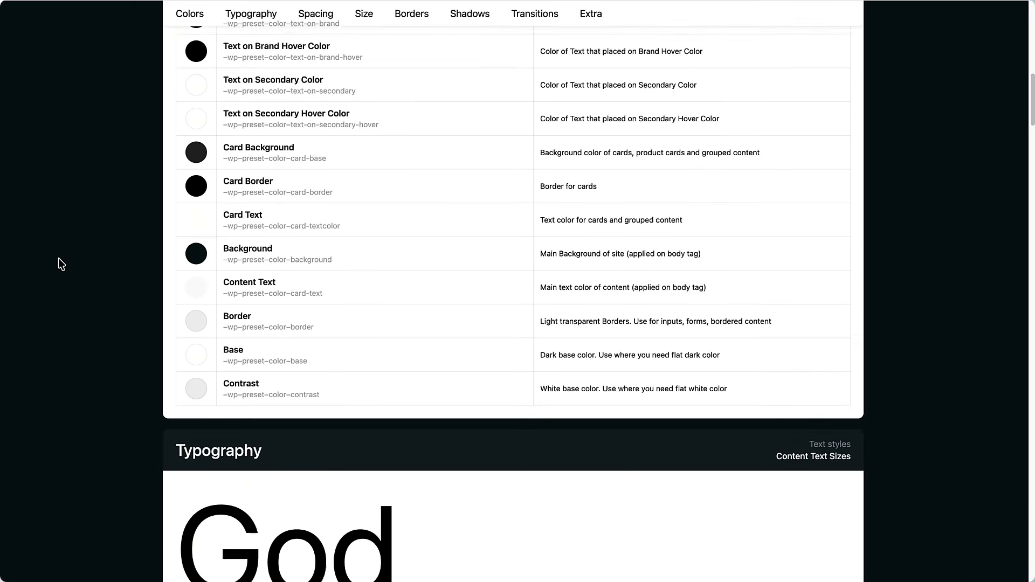
{"action": "scroll", "coordinate": [58, 259], "scroll_direction": "down", "scroll_amount": 12}
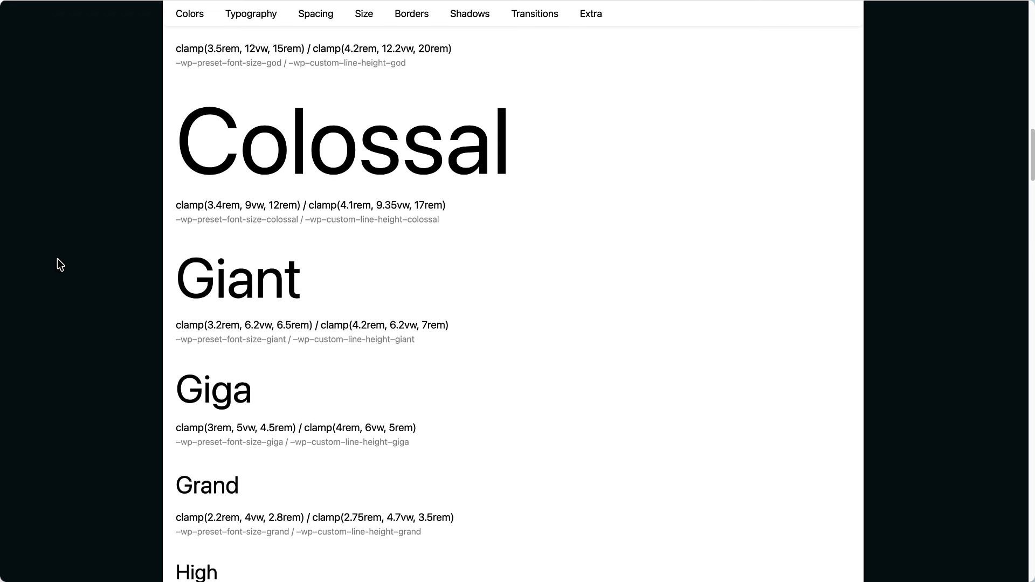
{"action": "scroll", "coordinate": [57, 260], "scroll_direction": "down", "scroll_amount": 16}
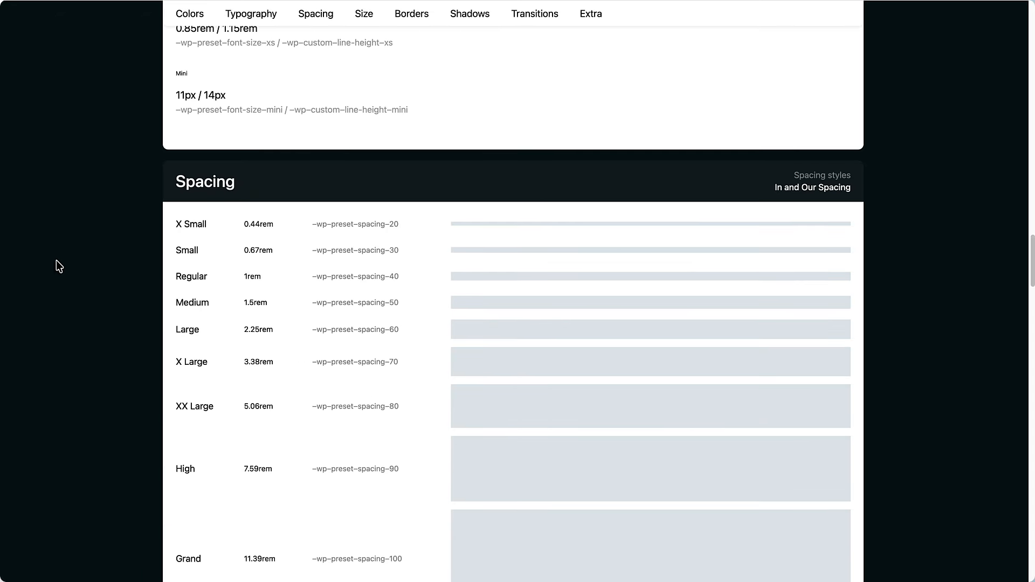
{"action": "scroll", "coordinate": [56, 261], "scroll_direction": "down", "scroll_amount": 14}
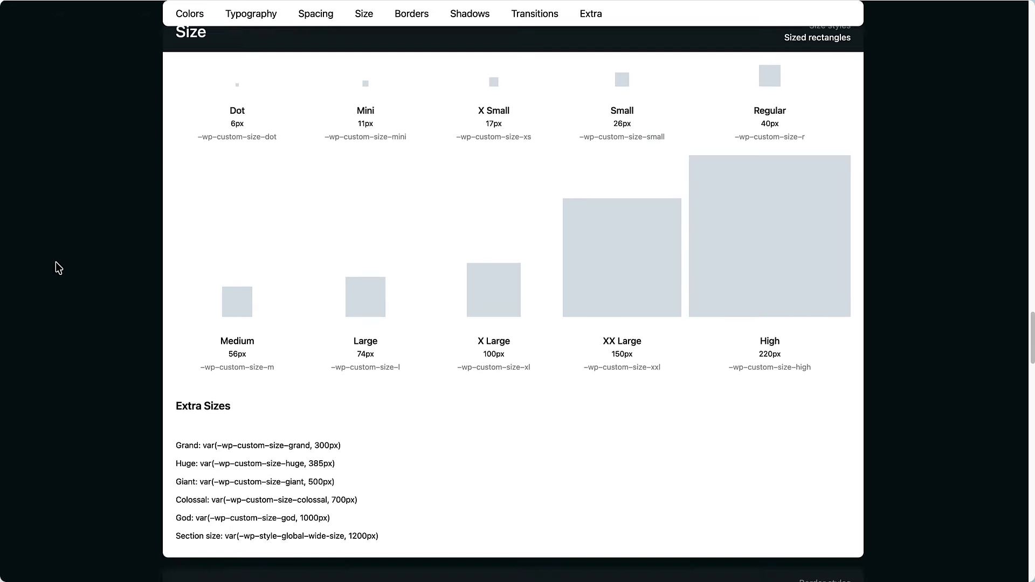
{"action": "scroll", "coordinate": [56, 267], "scroll_direction": "down", "scroll_amount": 16}
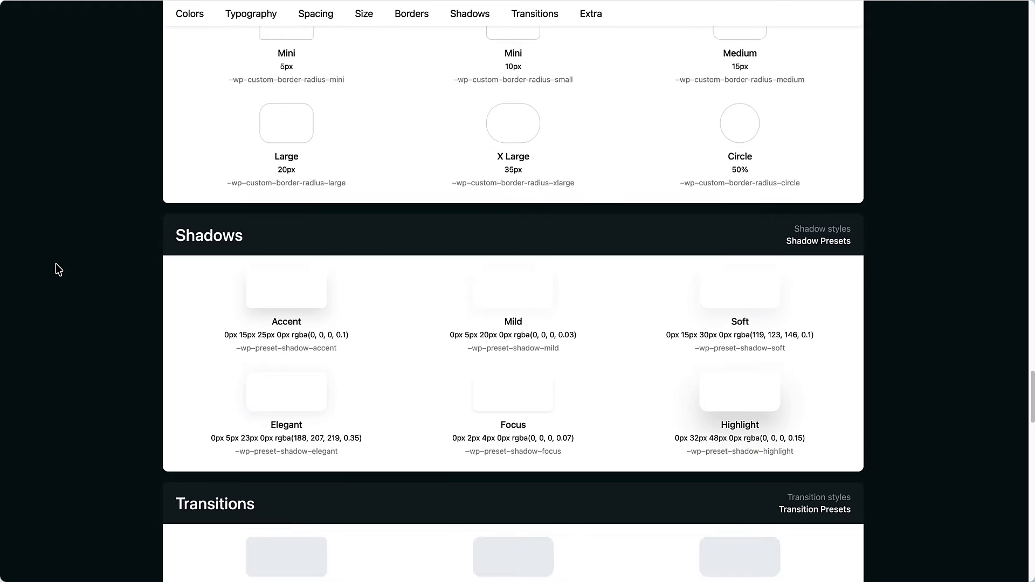
{"action": "scroll", "coordinate": [56, 264], "scroll_direction": "down", "scroll_amount": 15}
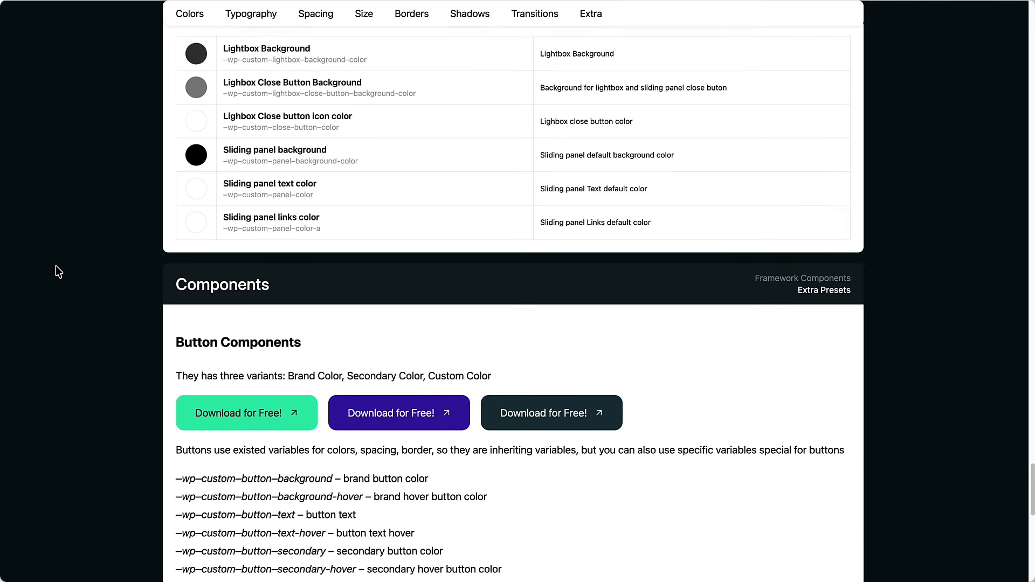
{"action": "scroll", "coordinate": [56, 266], "scroll_direction": "down", "scroll_amount": 5}
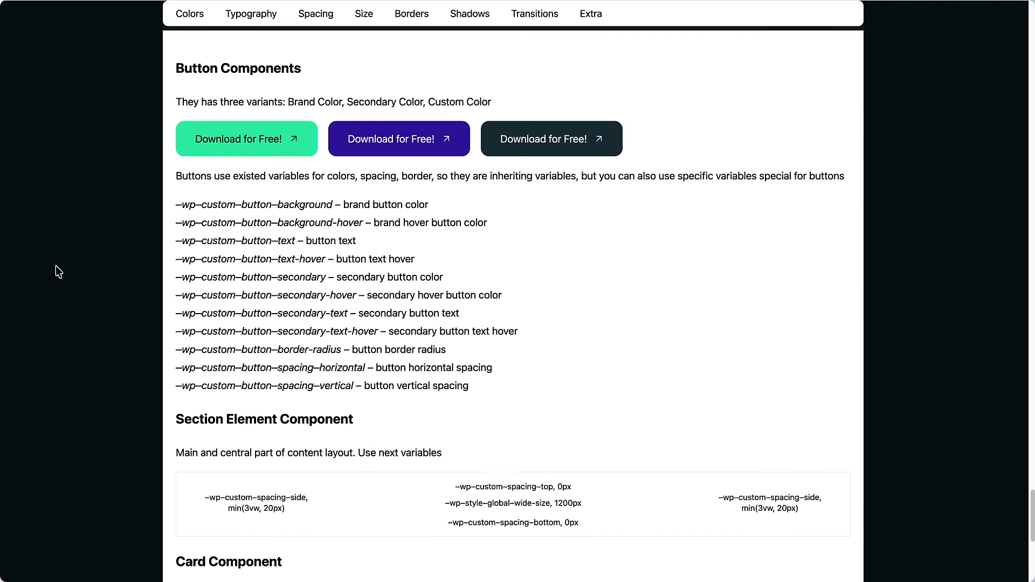
{"action": "scroll", "coordinate": [56, 265], "scroll_direction": "down", "scroll_amount": 4}
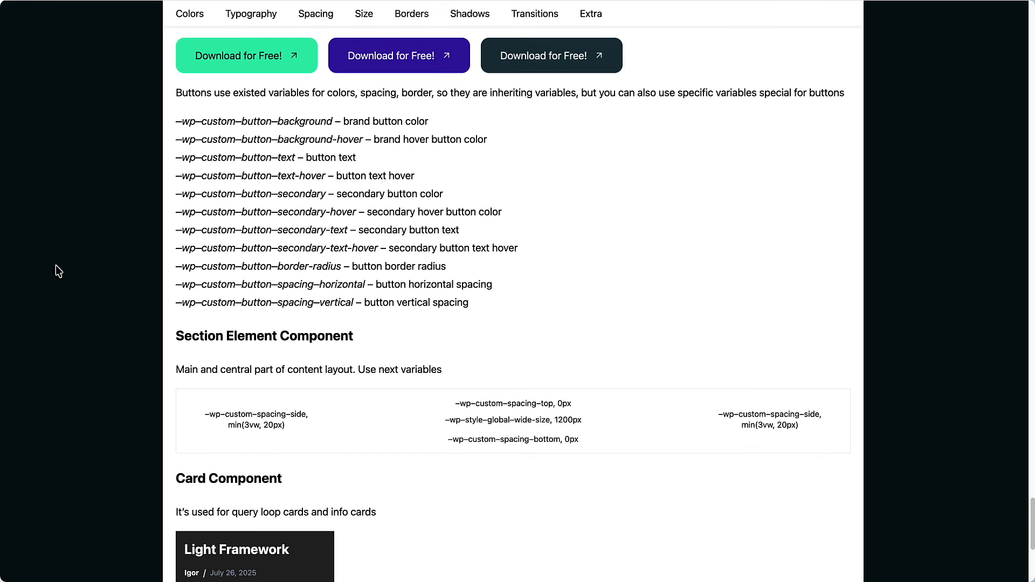
{"action": "scroll", "coordinate": [56, 265], "scroll_direction": "down", "scroll_amount": 3}
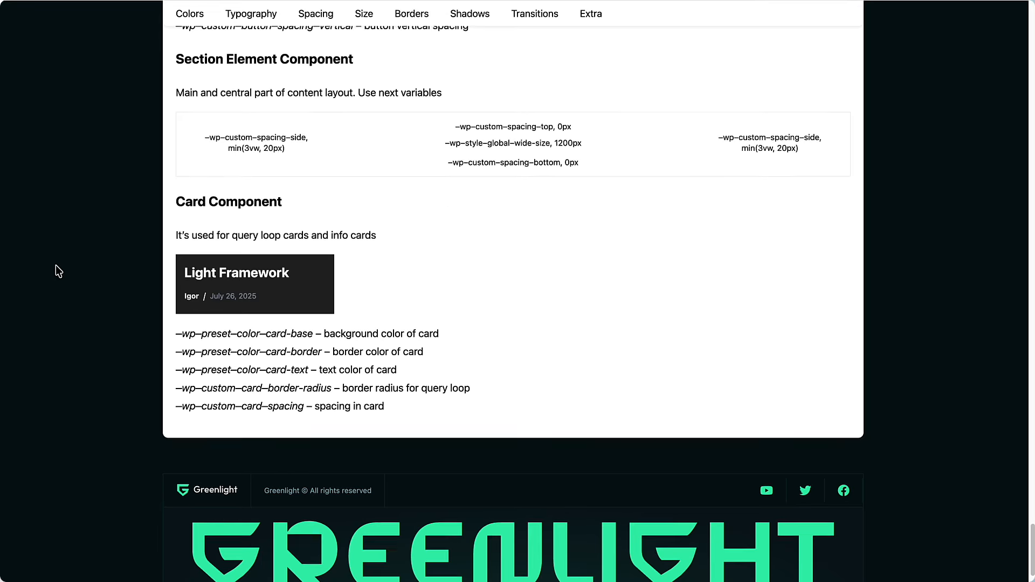
{"action": "scroll", "coordinate": [57, 265], "scroll_direction": "up", "scroll_amount": 20}
{"action": "scroll", "coordinate": [54, 264], "scroll_direction": "up", "scroll_amount": 15}
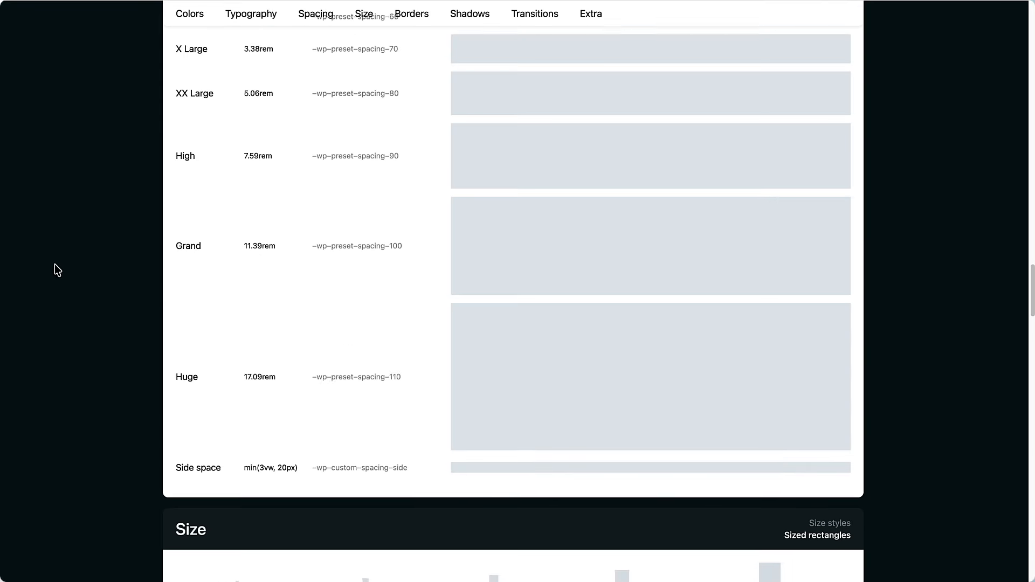
{"action": "scroll", "coordinate": [53, 263], "scroll_direction": "up", "scroll_amount": 20}
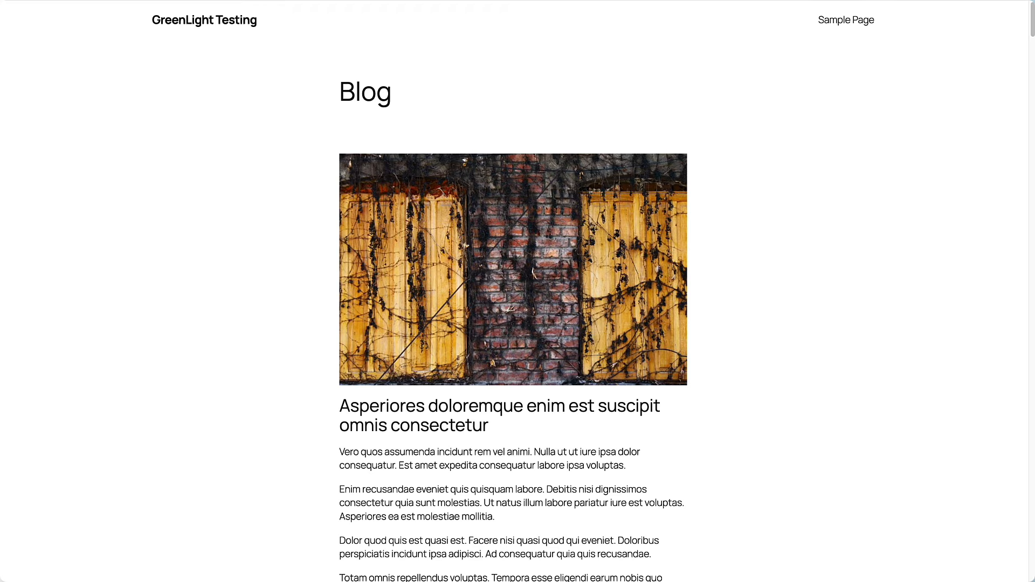
Open wp-login.php on the greenlight.local site and log in to WordPress with the account username and password
{"action": "type", "text": "wp-login.php"}
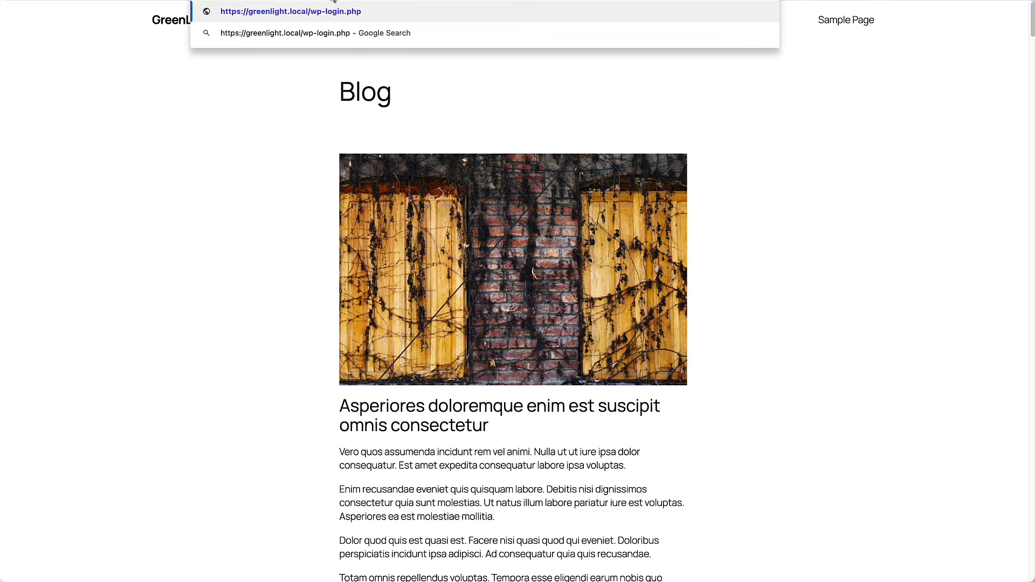
{"action": "key", "text": "Return"}
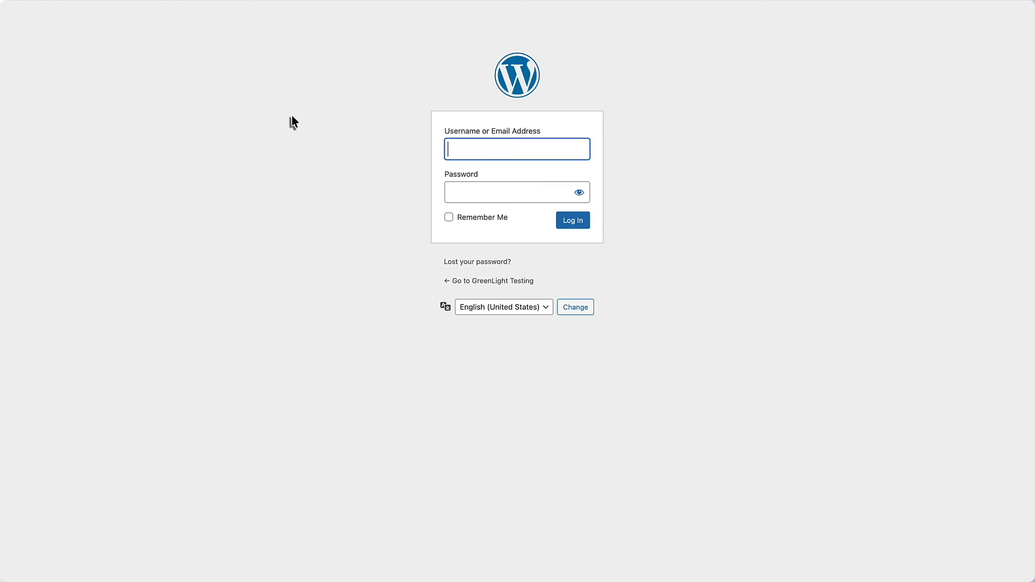
{"action": "type", "text": "David"}
{"action": "key", "text": "Tab"}
{"action": "type", "text": "•••••••••••••"}
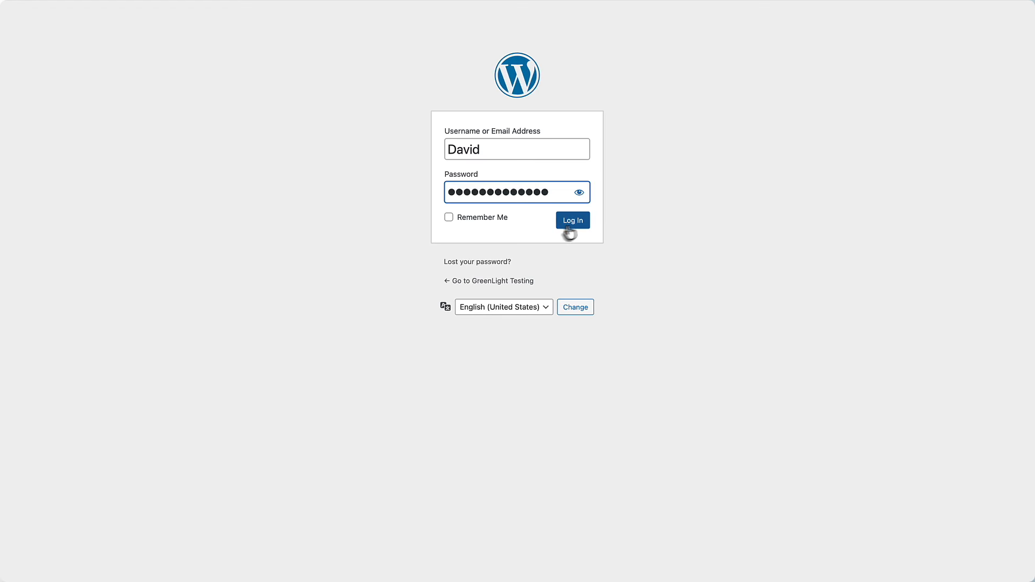
{"action": "left_click", "coordinate": [569, 231]}
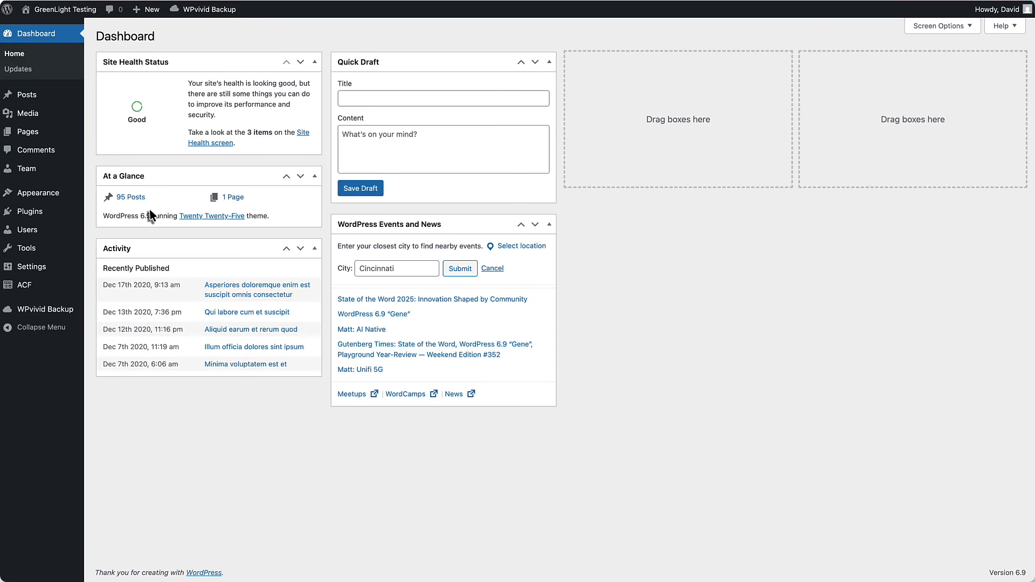
Upload greenlight.zip from the Downloads folder as a new WordPress theme, install it and activate it
{"action": "left_click", "coordinate": [33, 216]}
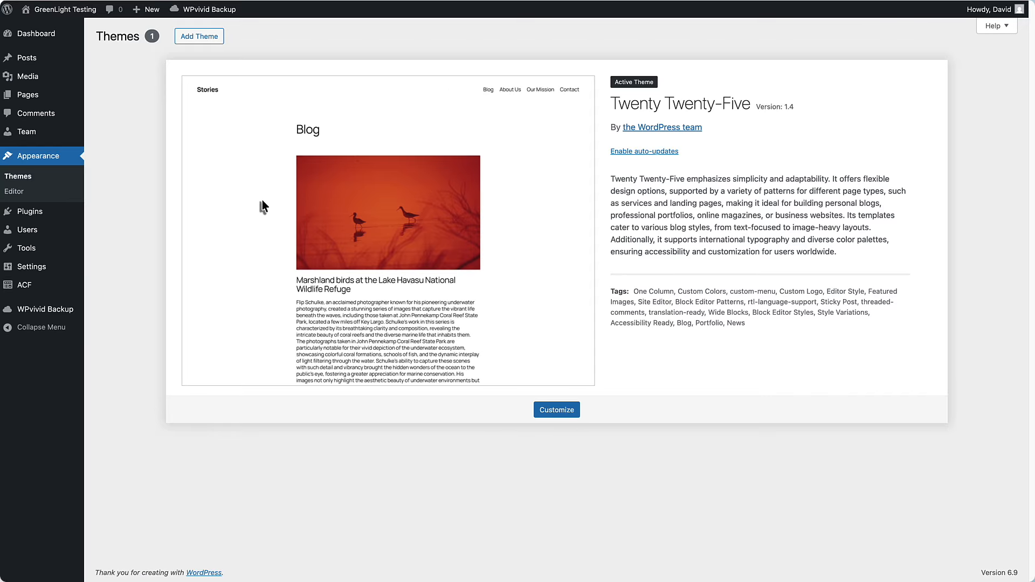
{"action": "left_click", "coordinate": [200, 49]}
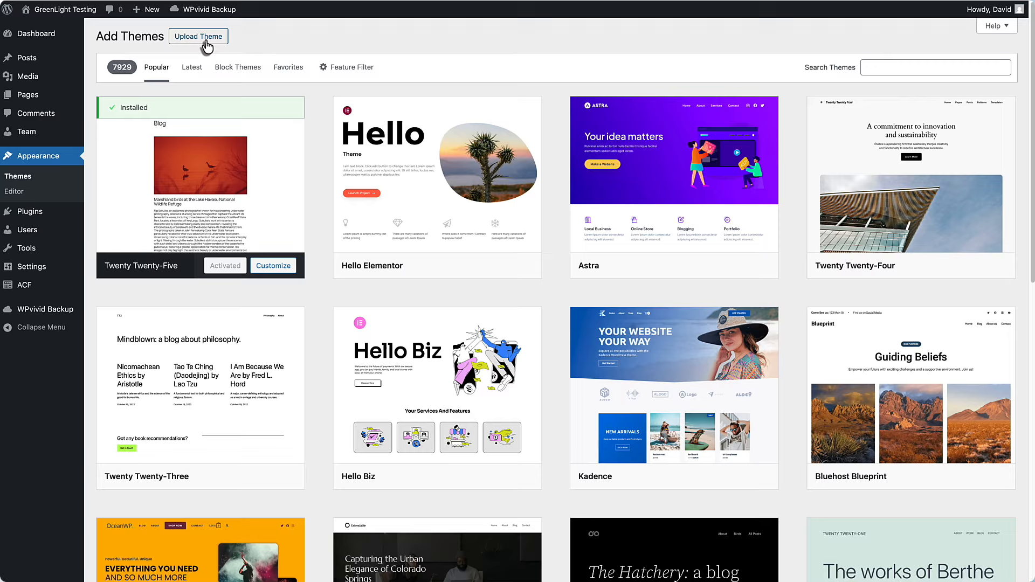
{"action": "left_click", "coordinate": [205, 43]}
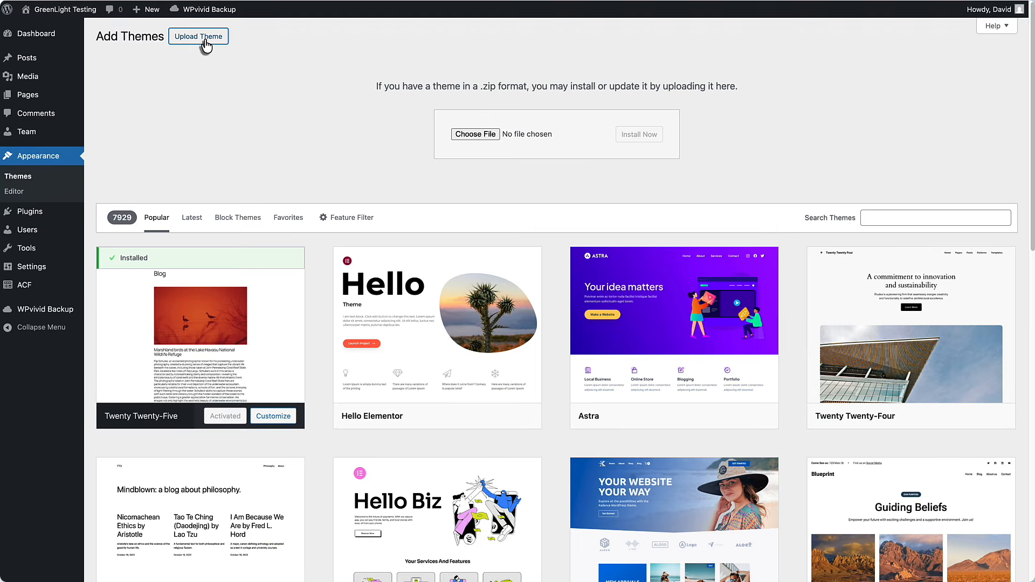
{"action": "left_click", "coordinate": [476, 135]}
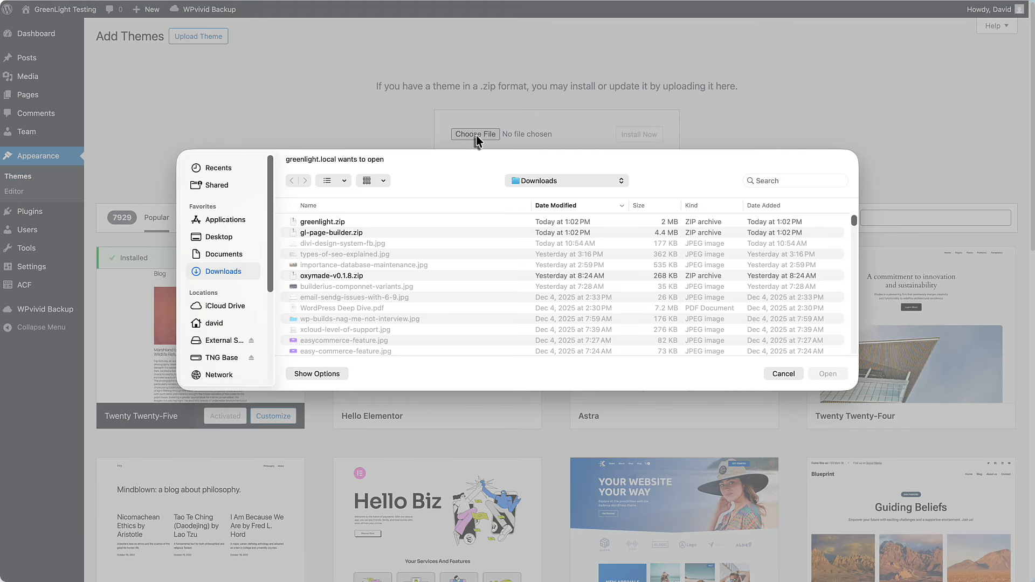
{"action": "left_click", "coordinate": [355, 222]}
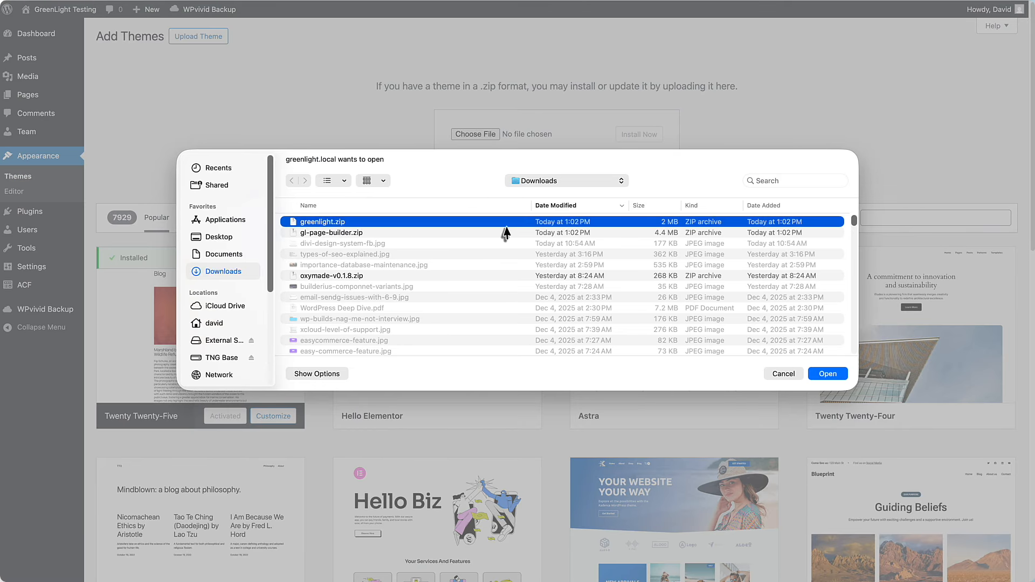
{"action": "left_click", "coordinate": [823, 379]}
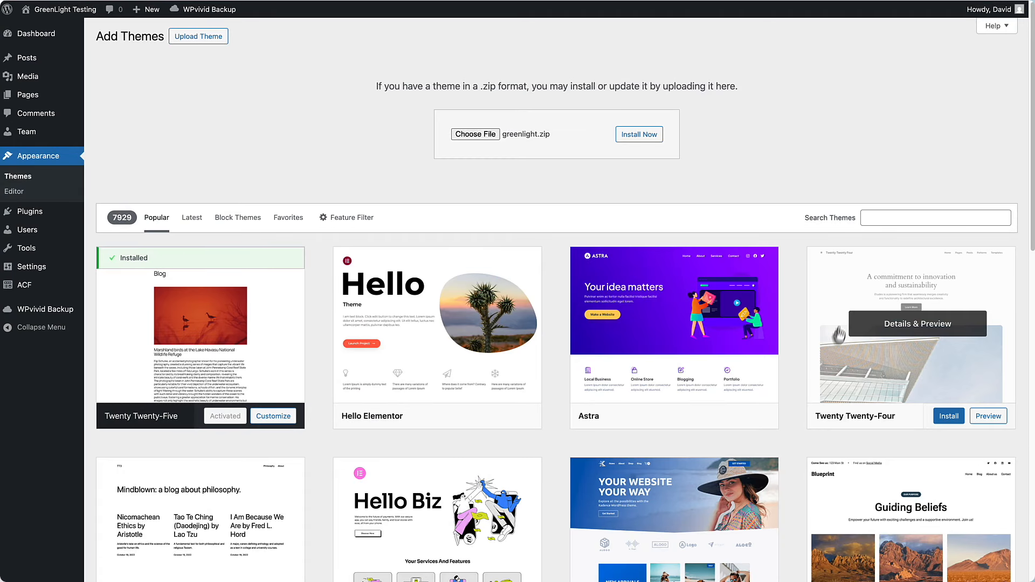
{"action": "left_click", "coordinate": [639, 134]}
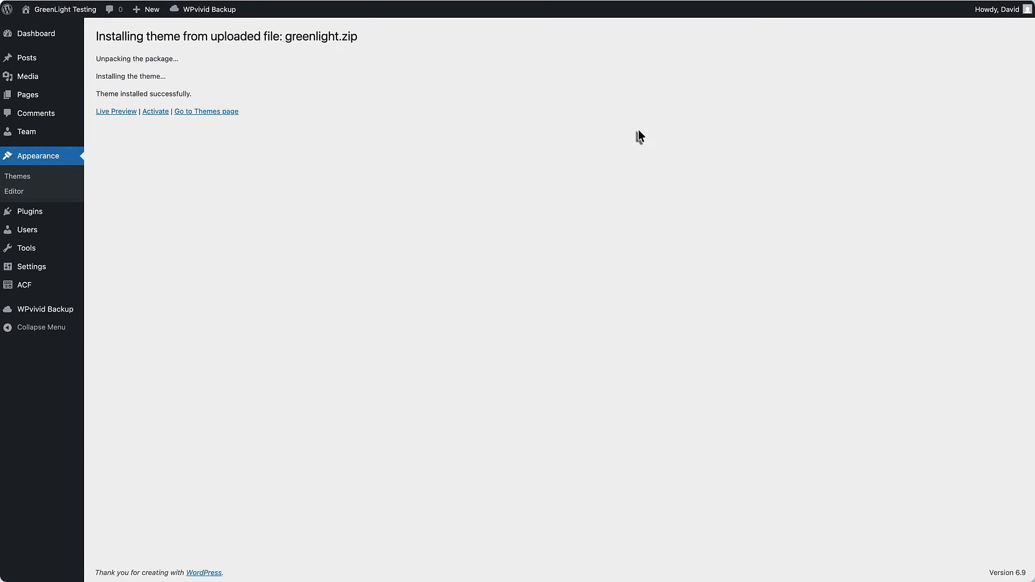
{"action": "left_click", "coordinate": [153, 112]}
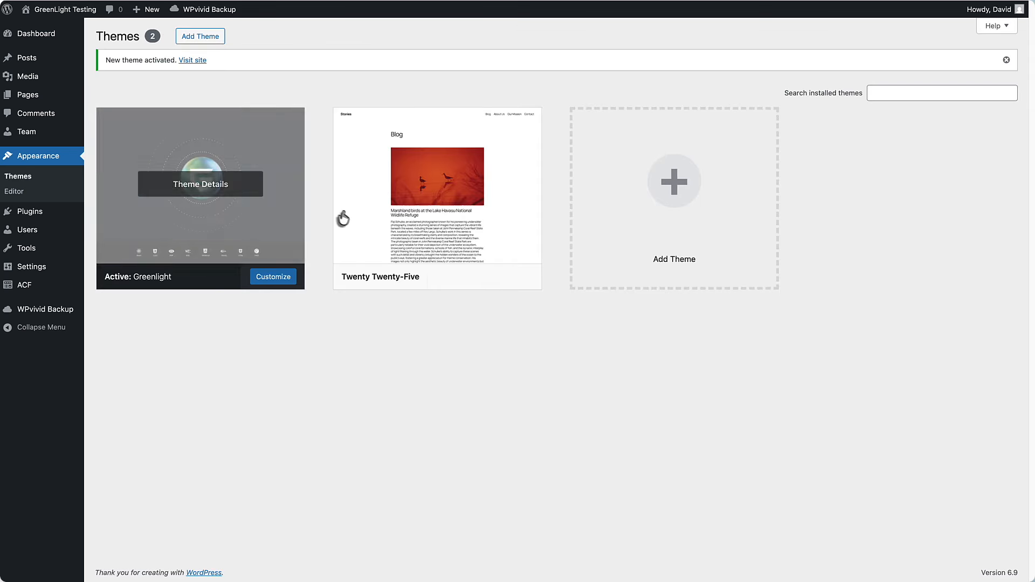
View the site's front page from header to footer to check how the activated theme looks
{"action": "left_click", "coordinate": [105, 25]}
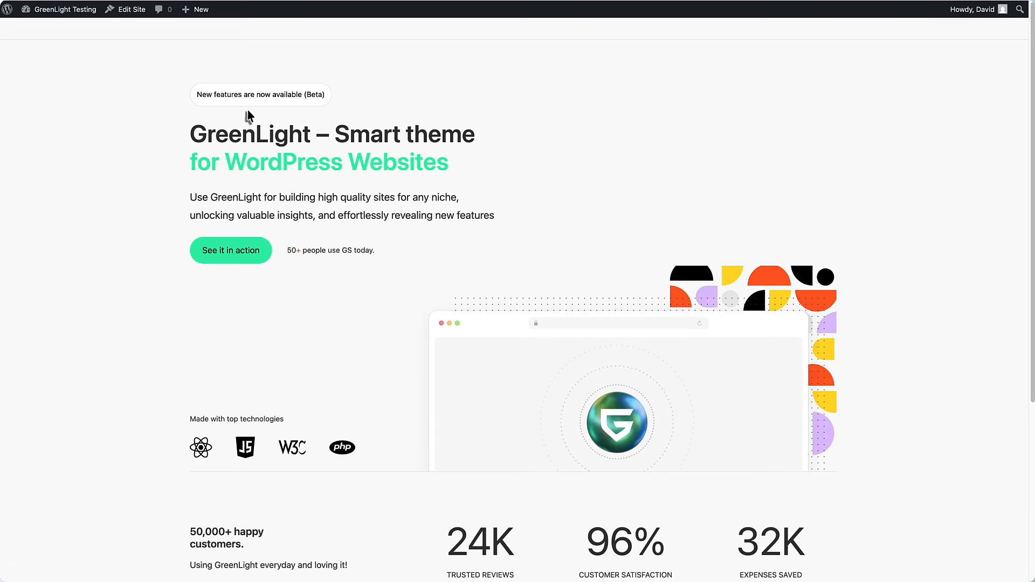
{"action": "scroll", "coordinate": [321, 120], "scroll_direction": "down", "scroll_amount": 5}
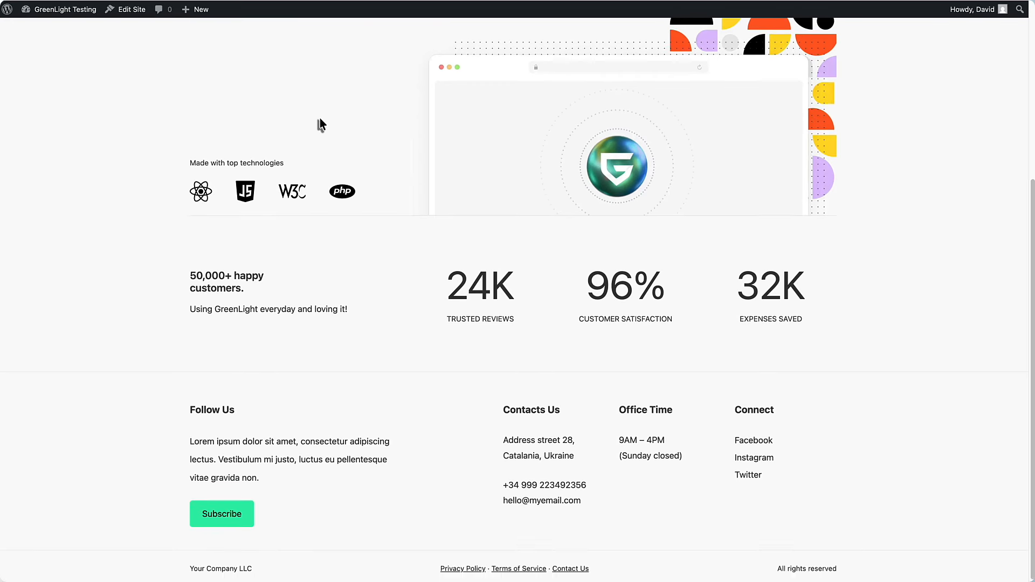
{"action": "scroll", "coordinate": [319, 117], "scroll_direction": "up", "scroll_amount": 5}
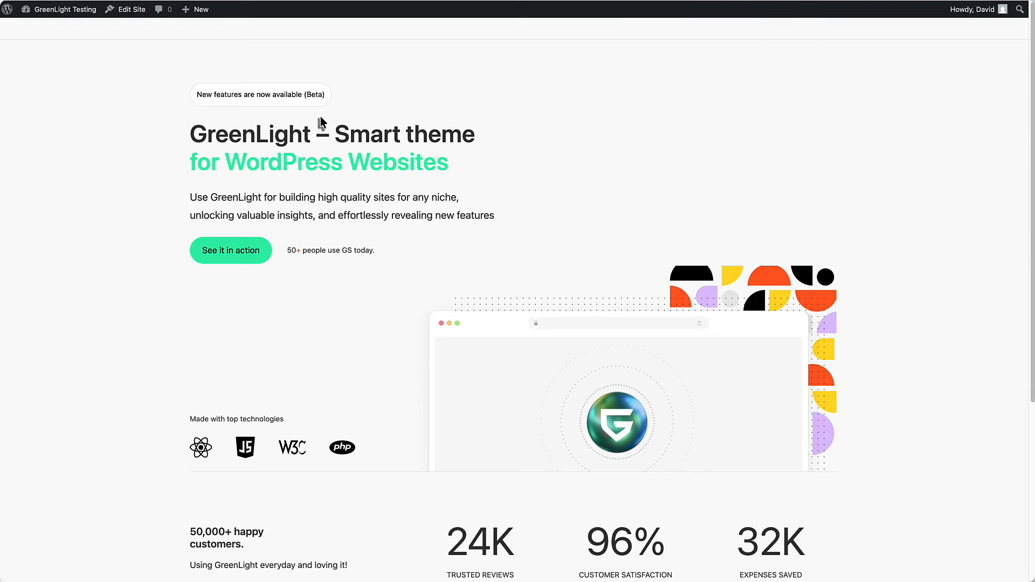
Upload gl-page-builder.zip from the Downloads folder as a new plugin, install it and activate it
{"action": "mouse_move", "coordinate": [70, 11]}
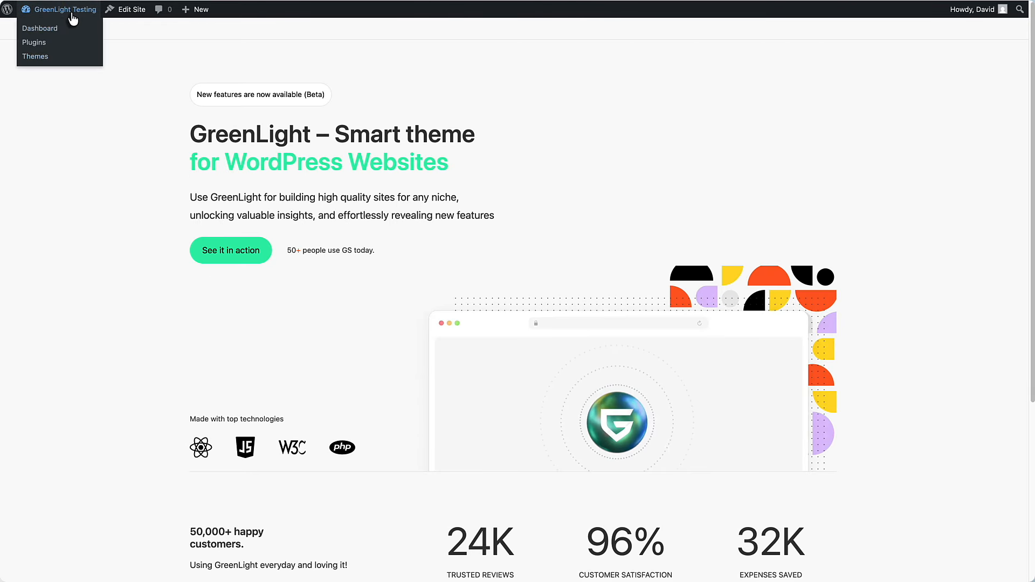
{"action": "left_click", "coordinate": [47, 36]}
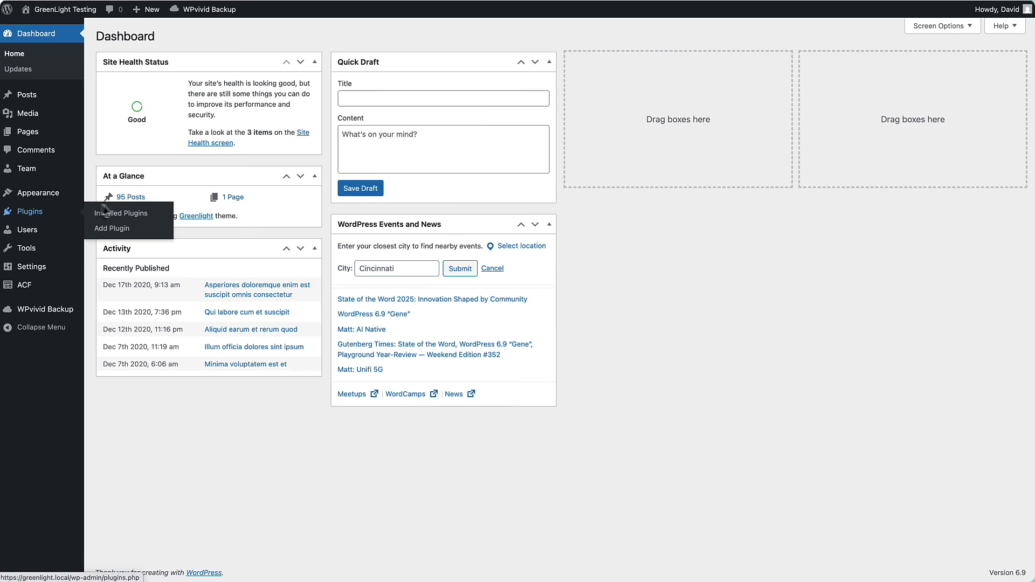
{"action": "left_click", "coordinate": [111, 228]}
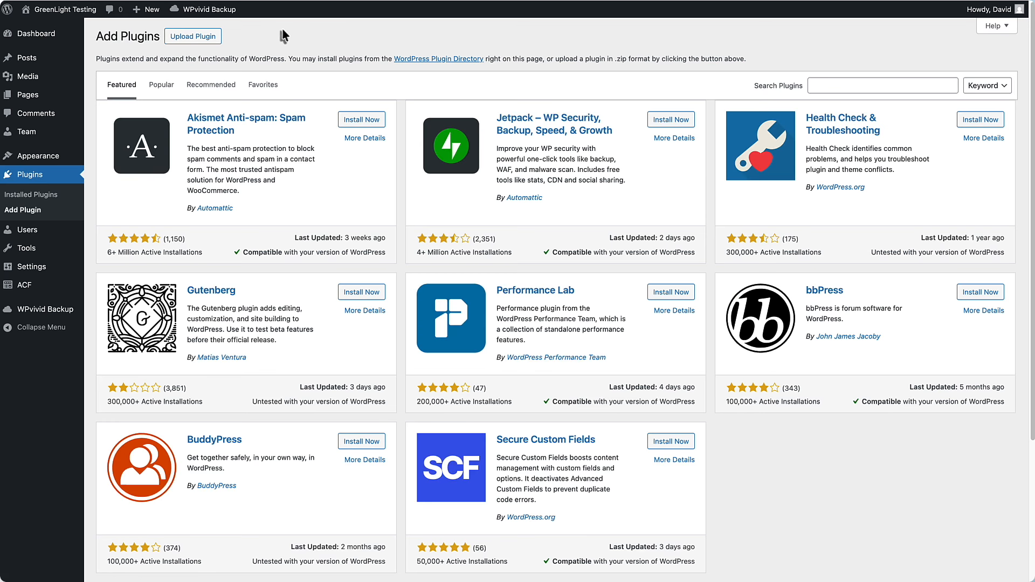
{"action": "left_click", "coordinate": [210, 39]}
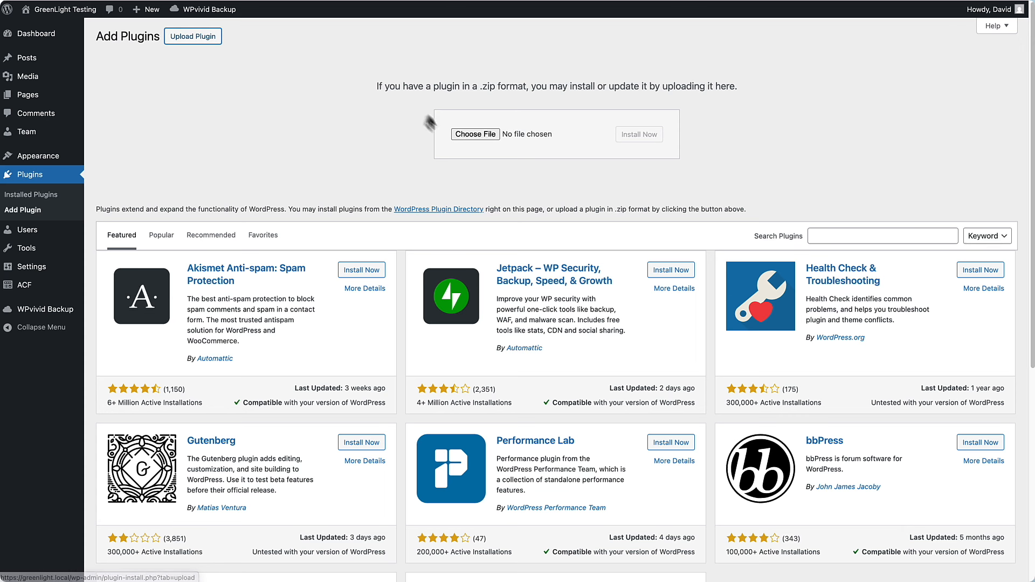
{"action": "left_click", "coordinate": [469, 134]}
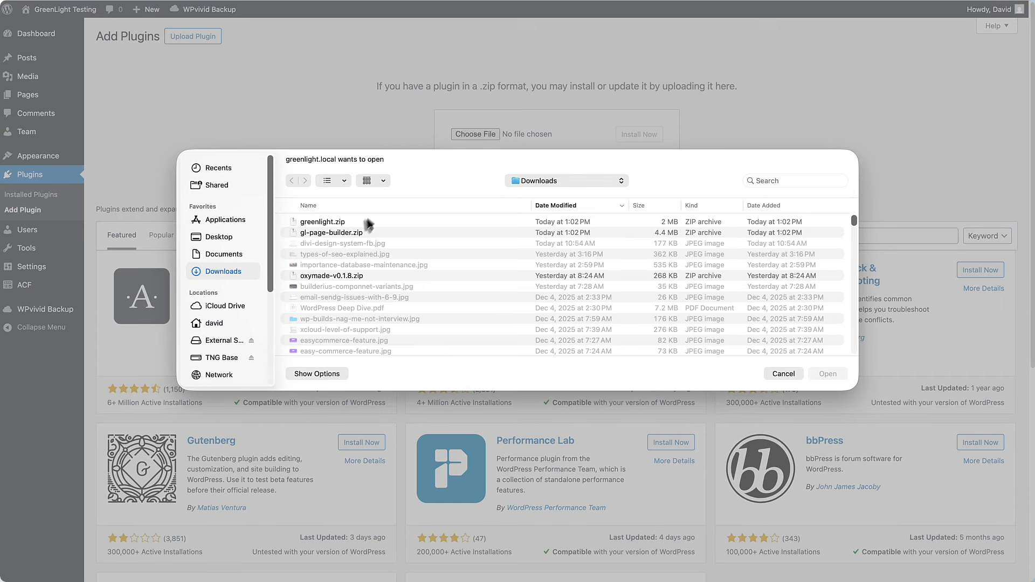
{"action": "left_click", "coordinate": [356, 234]}
{"action": "left_click", "coordinate": [828, 375]}
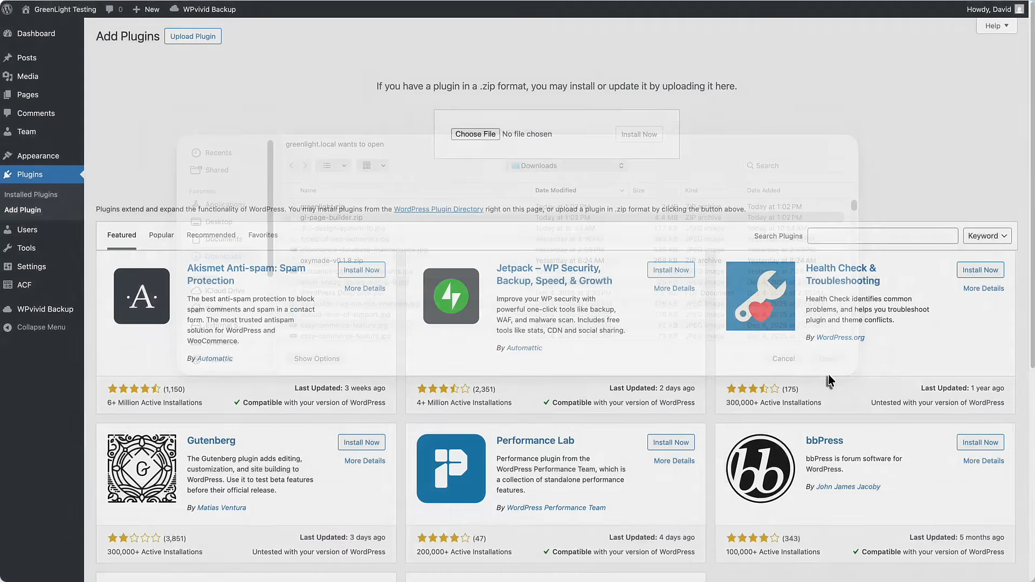
{"action": "left_click", "coordinate": [640, 135]}
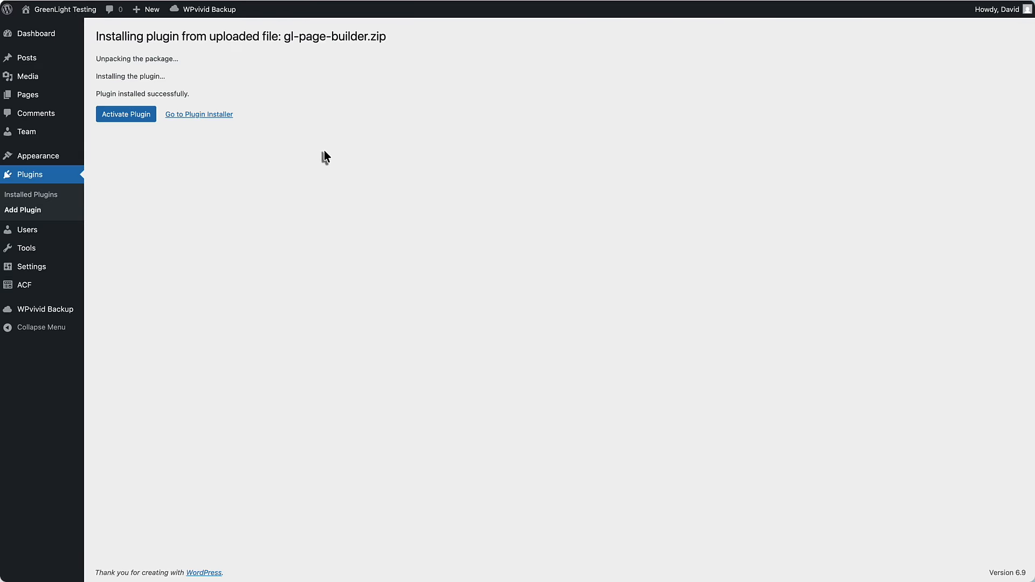
{"action": "left_click", "coordinate": [135, 115]}
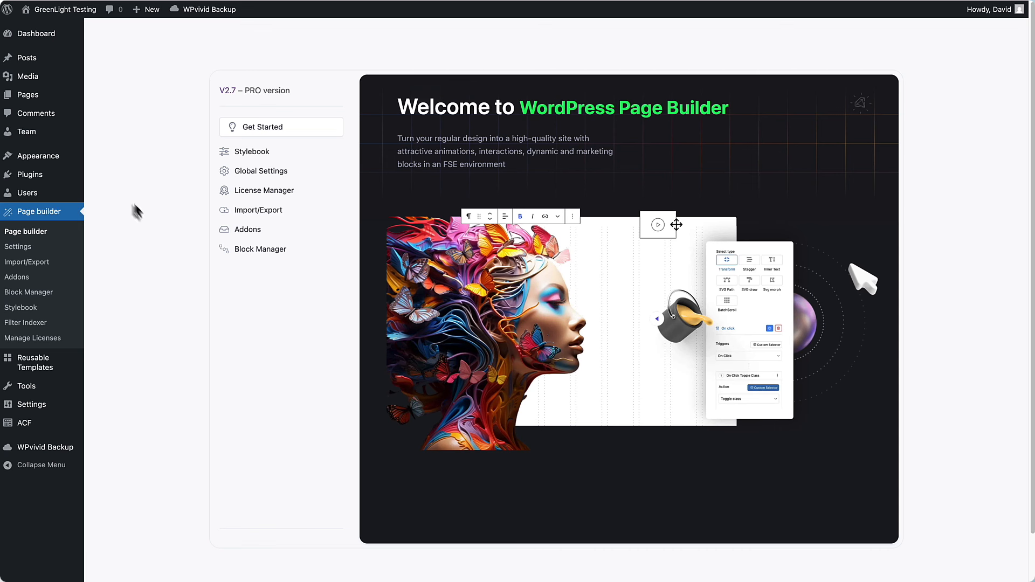
Enter the GreenLight PRO license key in the page builder's license manager and activate the license
{"action": "left_click", "coordinate": [36, 338]}
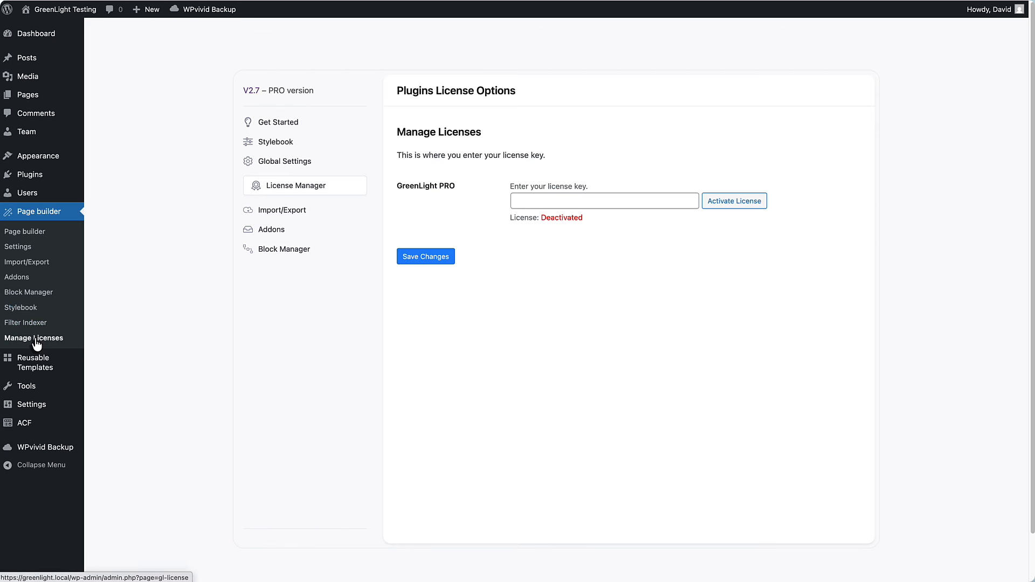
{"action": "left_click", "coordinate": [628, 202]}
{"action": "key", "text": "ctrl+v"}
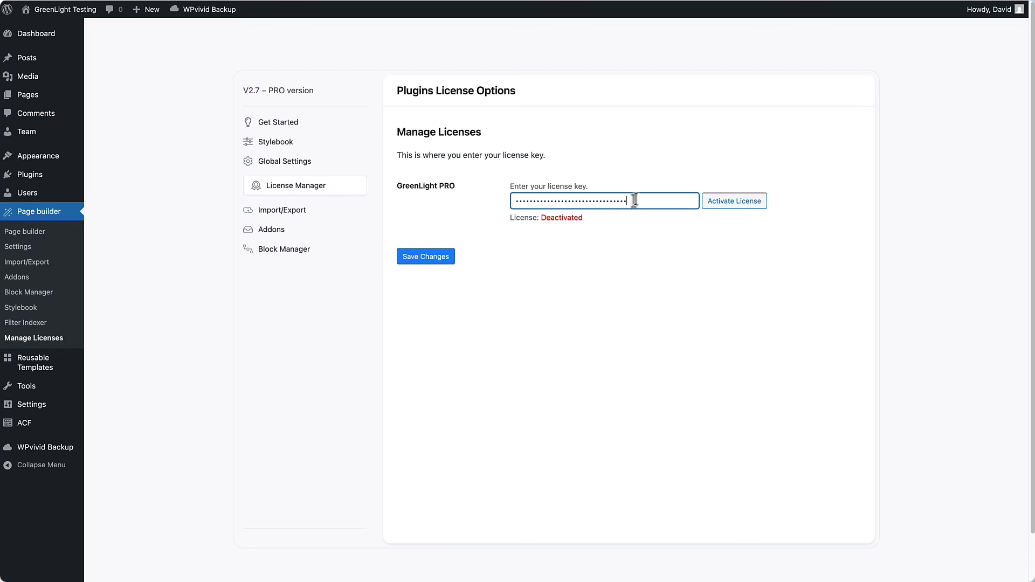
{"action": "left_click", "coordinate": [734, 202]}
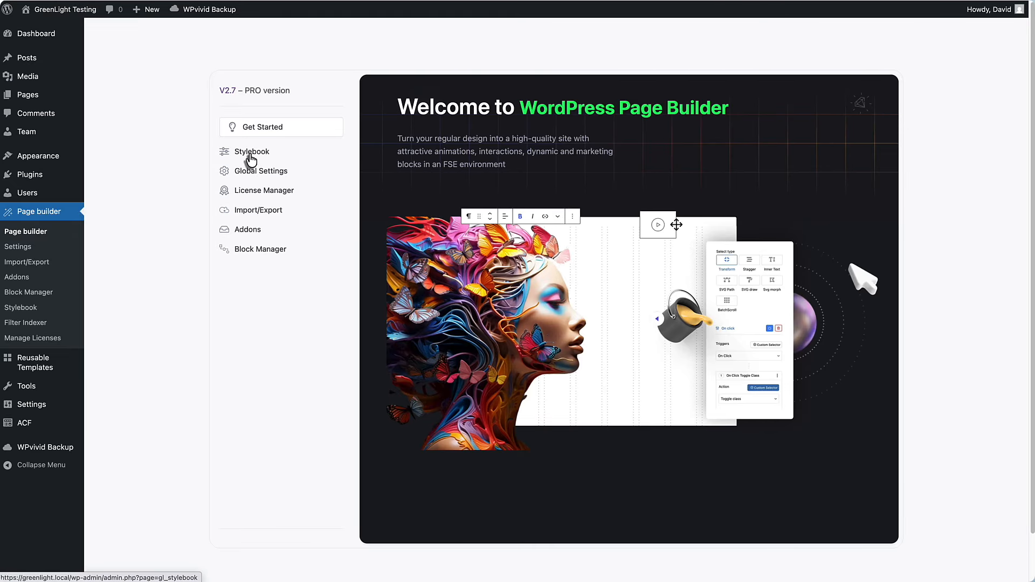
Create a Stylebook for the page builder and toggle its dark mode preview on and back off
{"action": "left_click", "coordinate": [250, 154]}
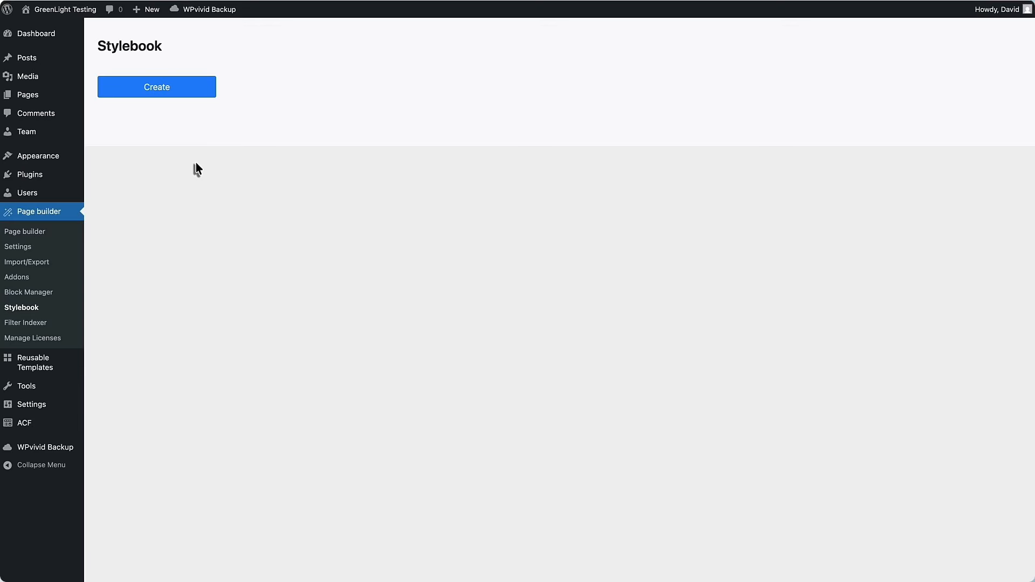
{"action": "left_click", "coordinate": [151, 93]}
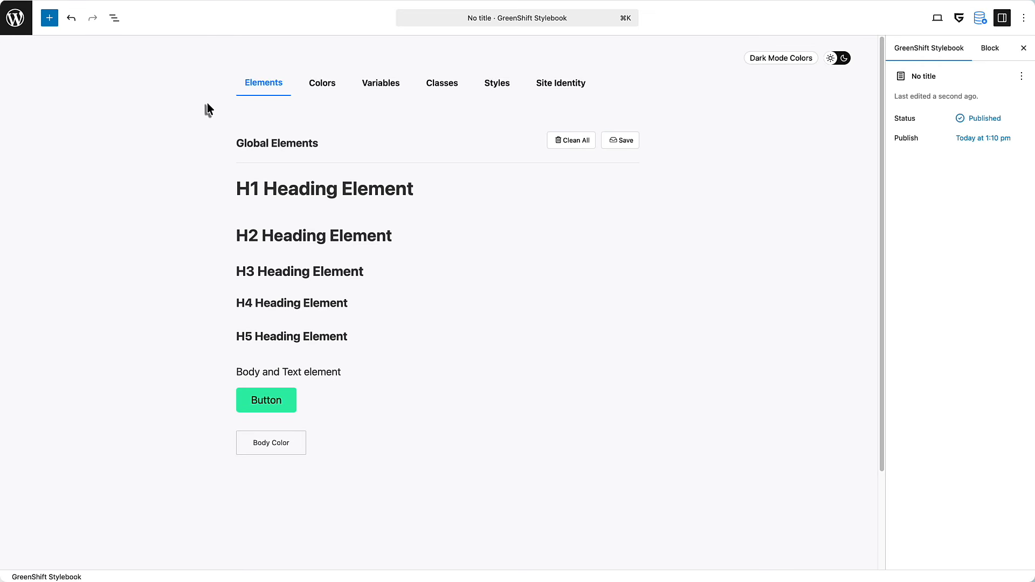
{"action": "left_click", "coordinate": [845, 59]}
{"action": "left_click", "coordinate": [843, 60]}
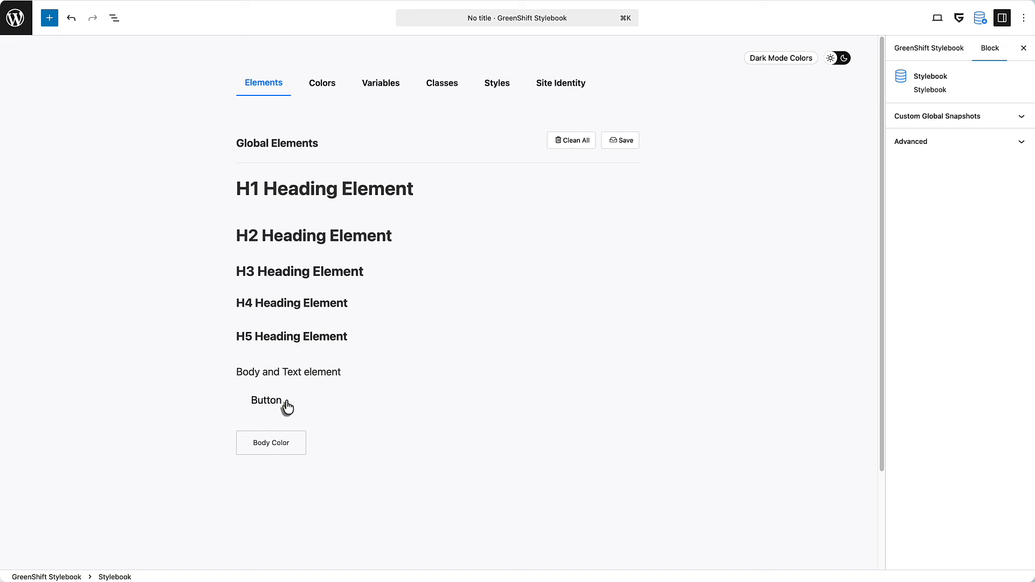
Examine the H1 heading element's typography options, from size and font weight to decoration and font family, and collapse them again
{"action": "left_click", "coordinate": [294, 194]}
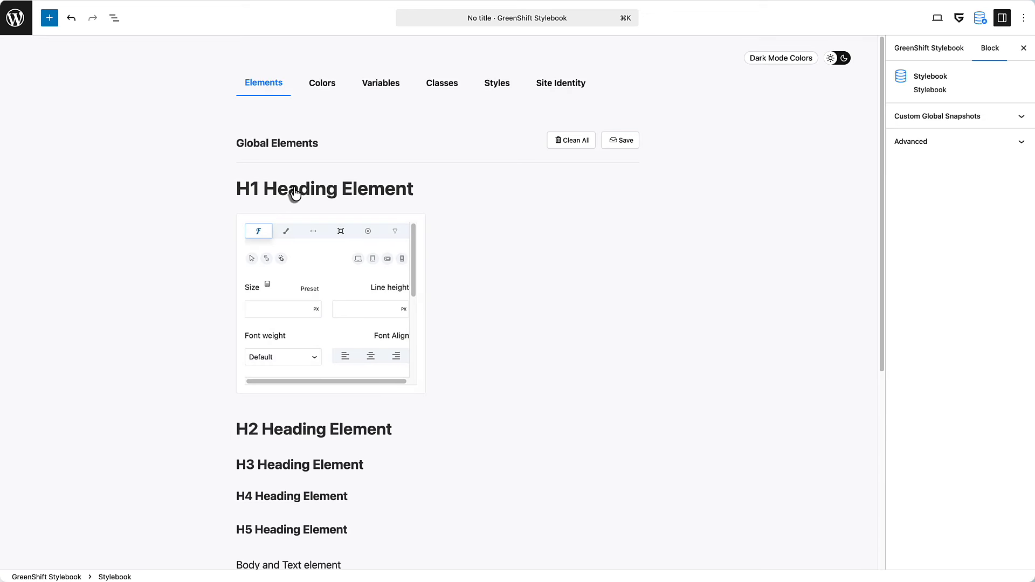
{"action": "scroll", "coordinate": [325, 263], "scroll_direction": "down", "scroll_amount": 1}
{"action": "scroll", "coordinate": [325, 263], "scroll_direction": "down", "scroll_amount": 5}
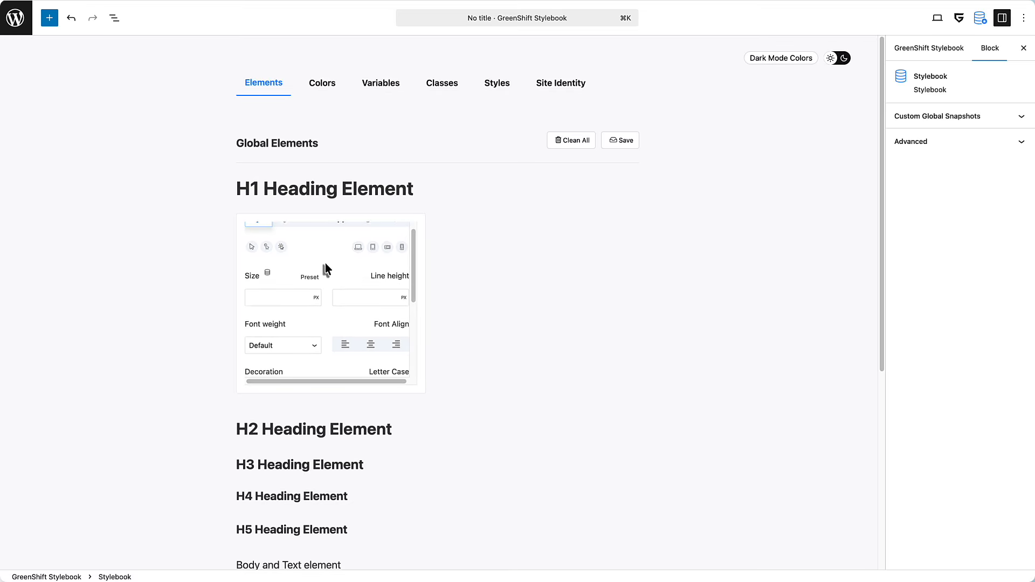
{"action": "scroll", "coordinate": [327, 266], "scroll_direction": "down", "scroll_amount": 2}
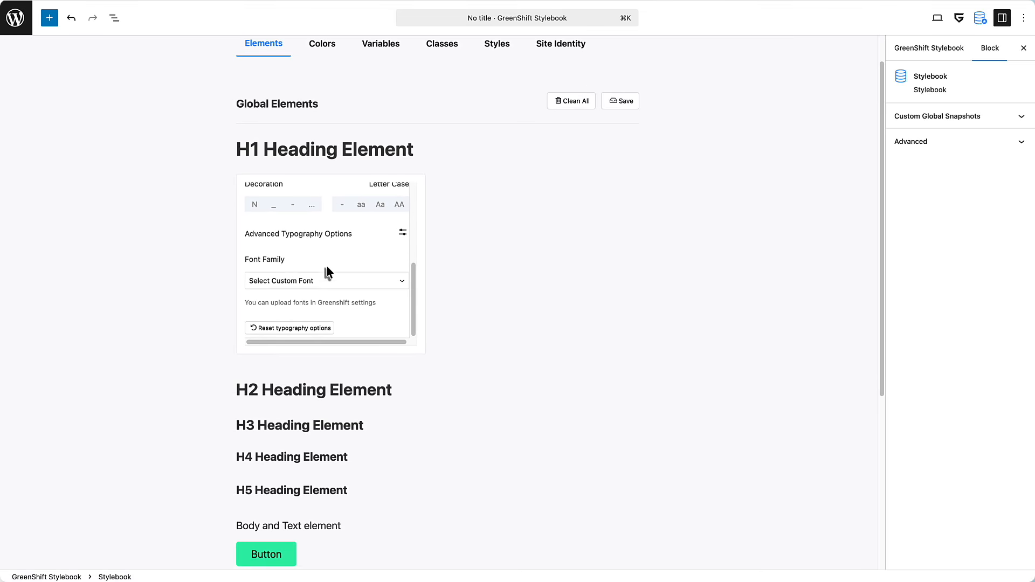
{"action": "scroll", "coordinate": [327, 266], "scroll_direction": "up", "scroll_amount": 5}
{"action": "scroll", "coordinate": [323, 258], "scroll_direction": "up", "scroll_amount": 2}
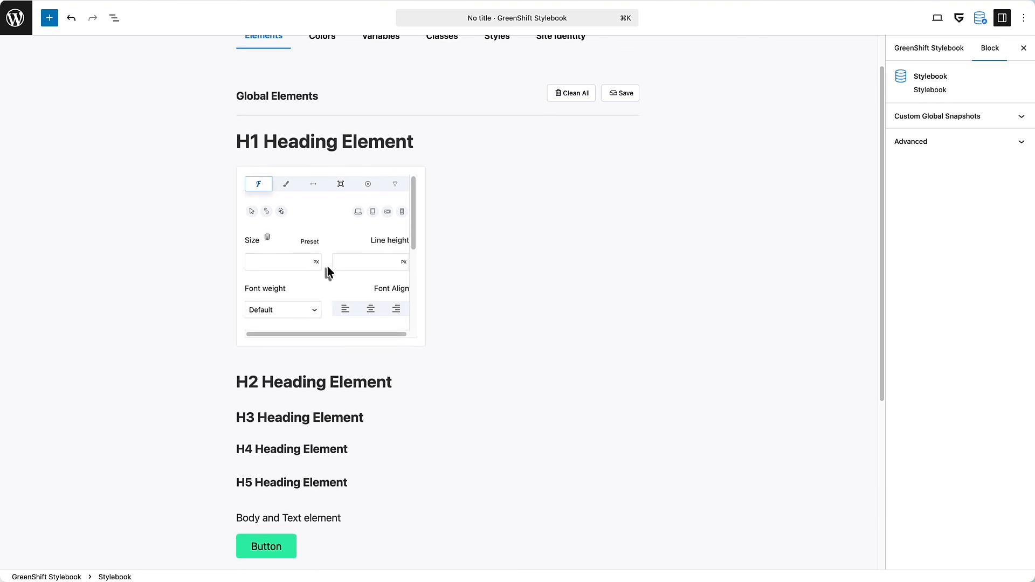
{"action": "left_click", "coordinate": [333, 192]}
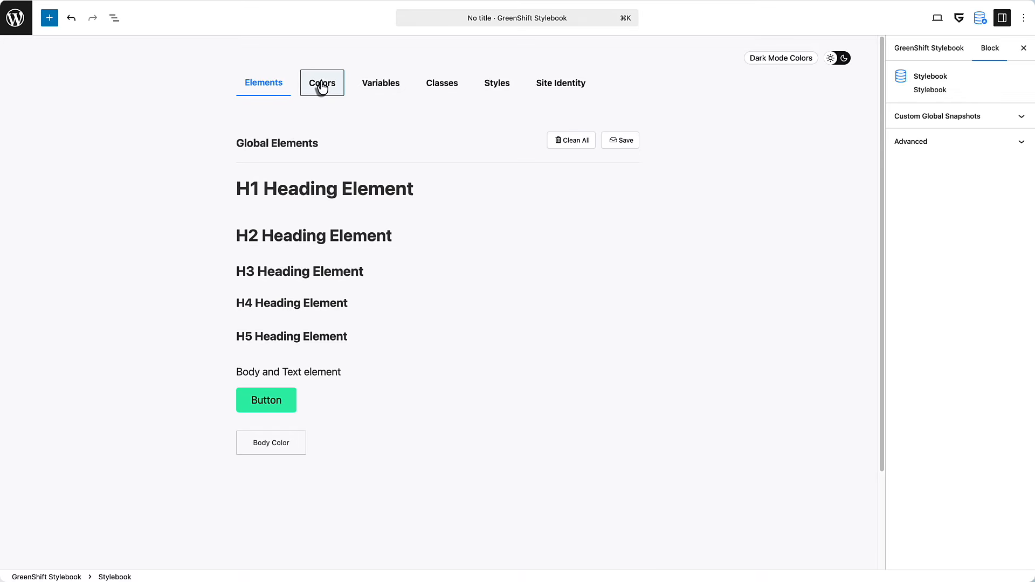
Review the Stylebook's global color presets, including the brand, secondary, text, border, background and card colors
{"action": "left_click", "coordinate": [322, 86]}
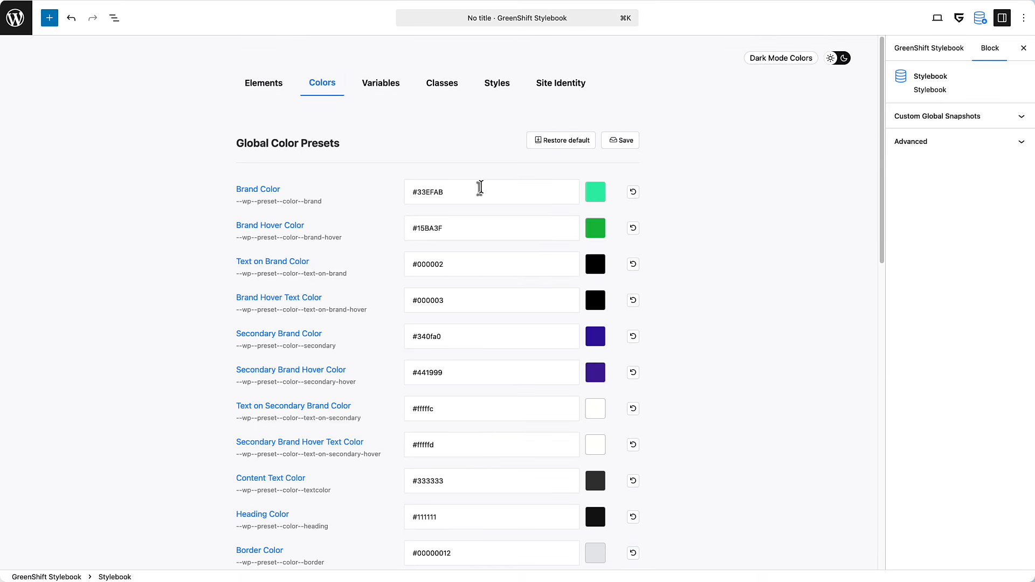
{"action": "scroll", "coordinate": [480, 189], "scroll_direction": "down", "scroll_amount": 2}
{"action": "scroll", "coordinate": [480, 187], "scroll_direction": "down", "scroll_amount": 2}
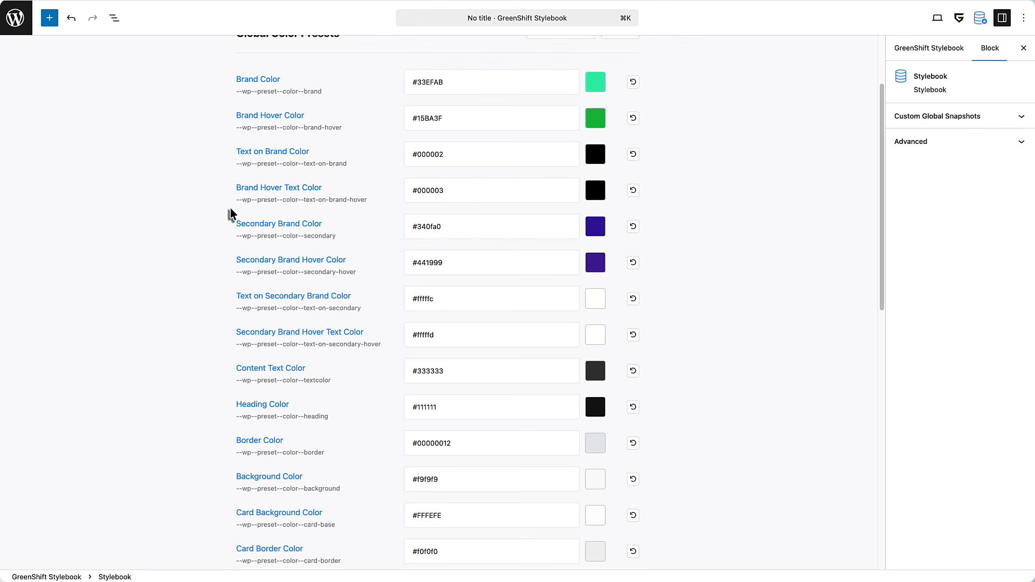
{"action": "scroll", "coordinate": [231, 214], "scroll_direction": "up", "scroll_amount": 2}
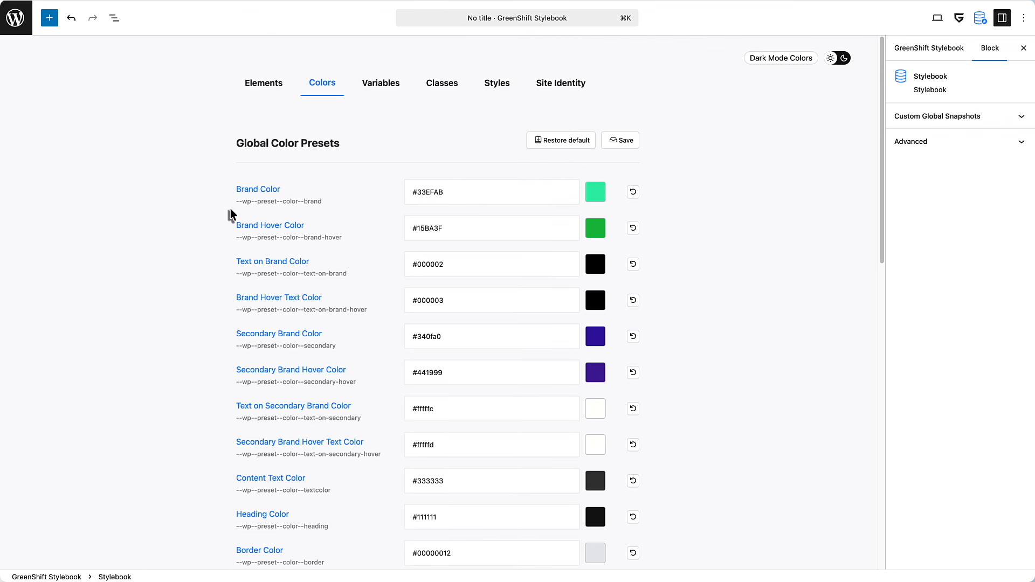
Examine the global variables form and the CSS import area, showing the syntax example and hiding it again
{"action": "left_click", "coordinate": [376, 91]}
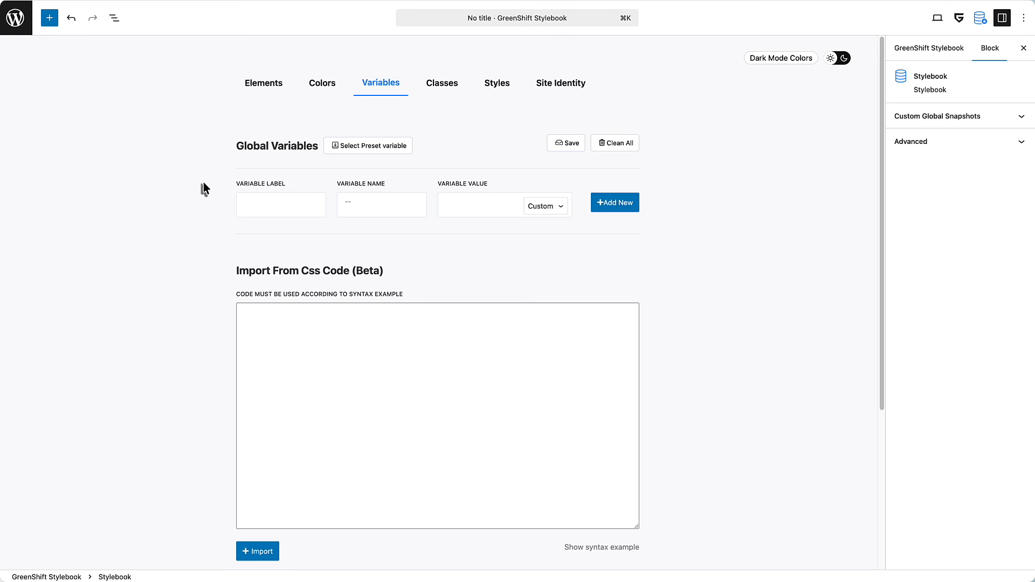
{"action": "scroll", "coordinate": [202, 183], "scroll_direction": "down", "scroll_amount": 1}
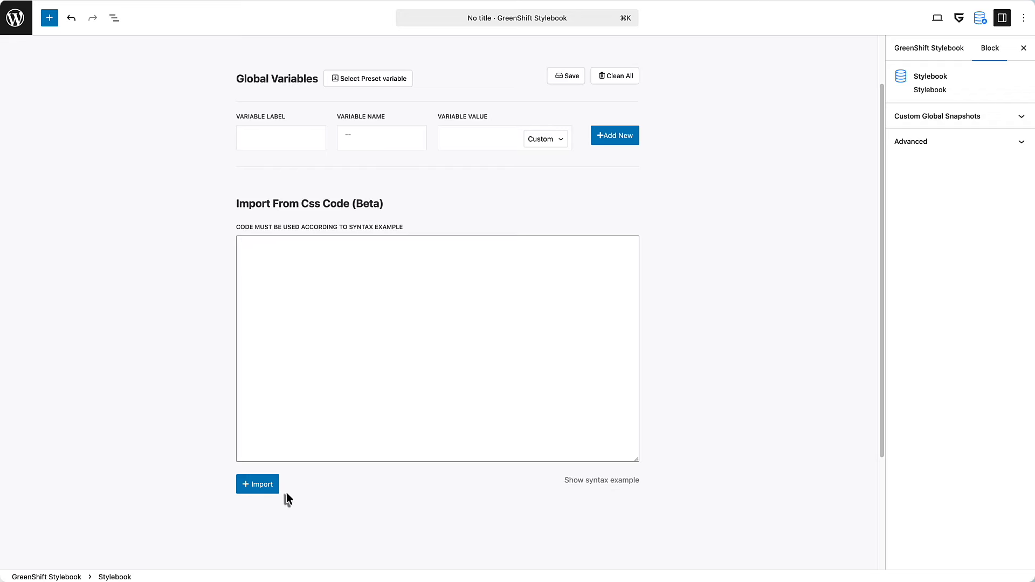
{"action": "left_click", "coordinate": [582, 483]}
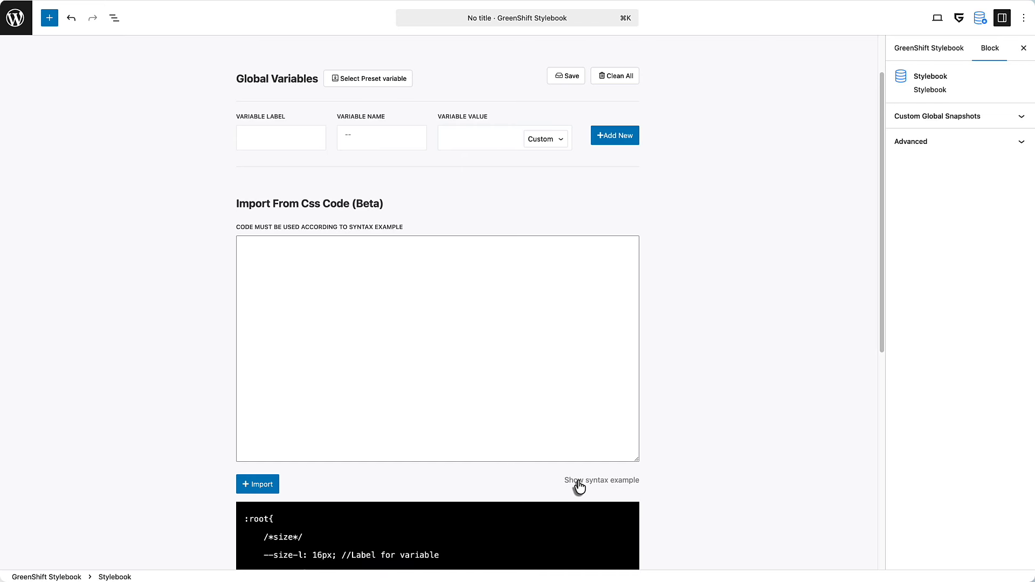
{"action": "scroll", "coordinate": [535, 510], "scroll_direction": "down", "scroll_amount": 2}
{"action": "scroll", "coordinate": [535, 511], "scroll_direction": "down", "scroll_amount": 3}
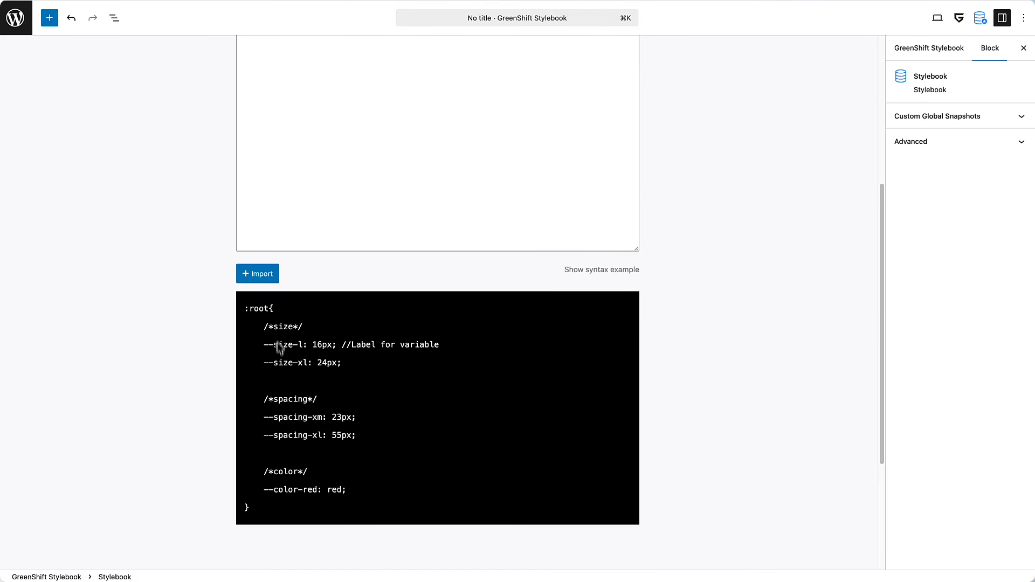
{"action": "left_click", "coordinate": [602, 273]}
{"action": "scroll", "coordinate": [693, 293], "scroll_direction": "up", "scroll_amount": 1}
{"action": "scroll", "coordinate": [693, 292], "scroll_direction": "up", "scroll_amount": 4}
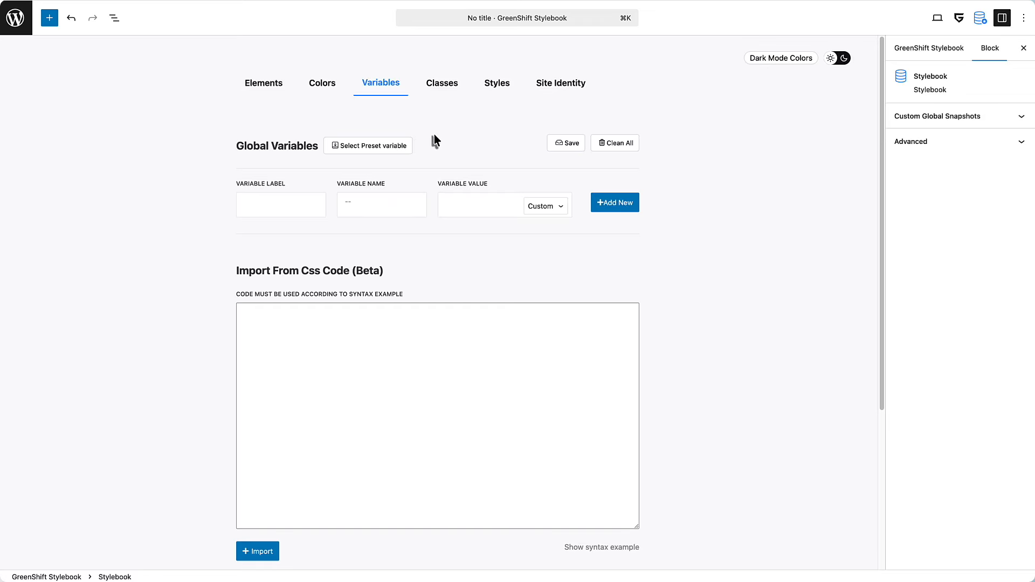
Look through the preset variables and fill the new global variable with the X Small preset from the Spacing group
{"action": "left_click", "coordinate": [369, 151]}
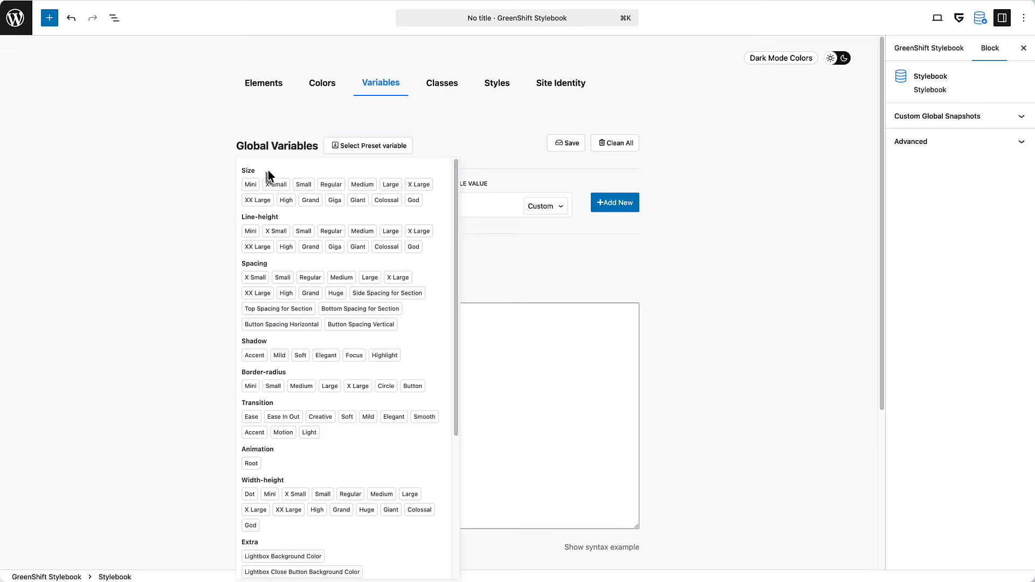
{"action": "scroll", "coordinate": [290, 274], "scroll_direction": "down", "scroll_amount": 5}
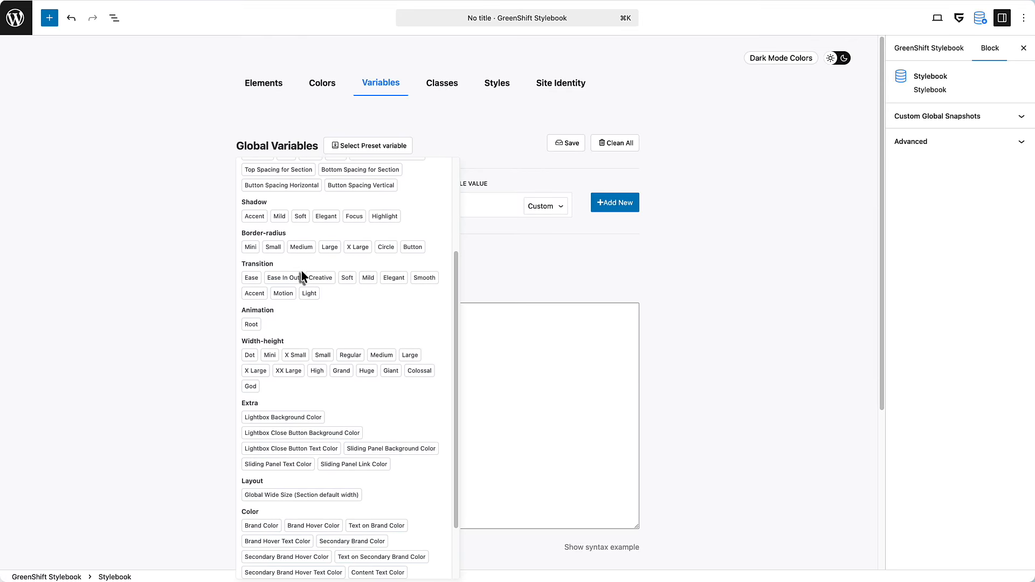
{"action": "scroll", "coordinate": [303, 289], "scroll_direction": "down", "scroll_amount": 3}
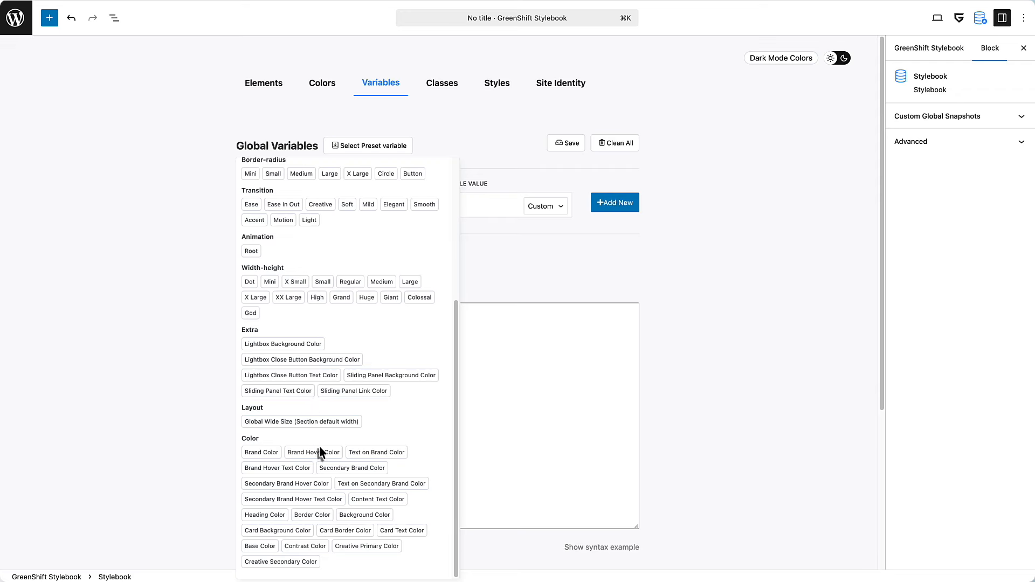
{"action": "scroll", "coordinate": [319, 443], "scroll_direction": "up", "scroll_amount": 8}
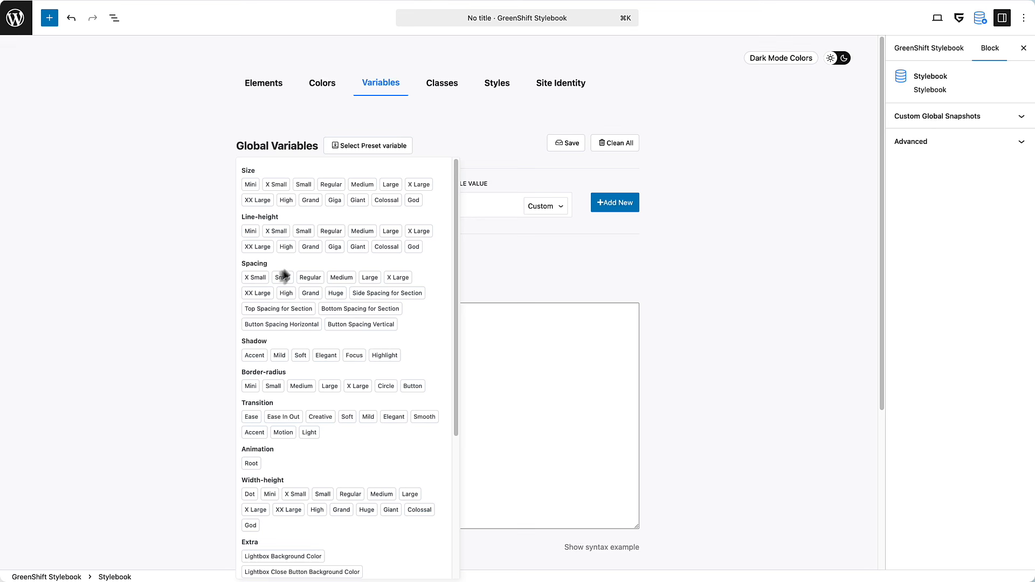
{"action": "left_click", "coordinate": [255, 279]}
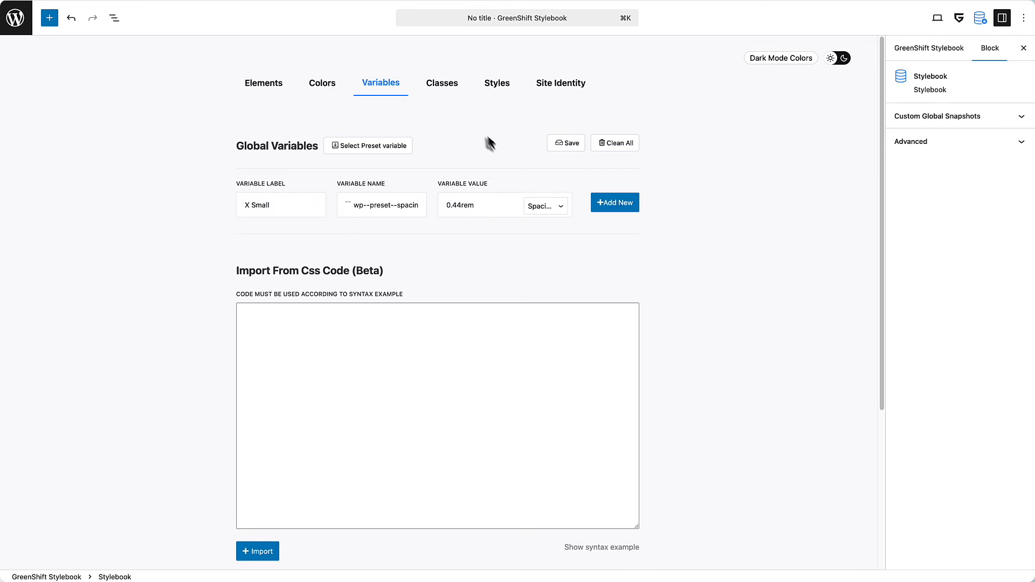
View the Stylebook's Classes, Styles and Site Identity sections and return to the global elements
{"action": "left_click", "coordinate": [444, 85]}
{"action": "left_click", "coordinate": [496, 88]}
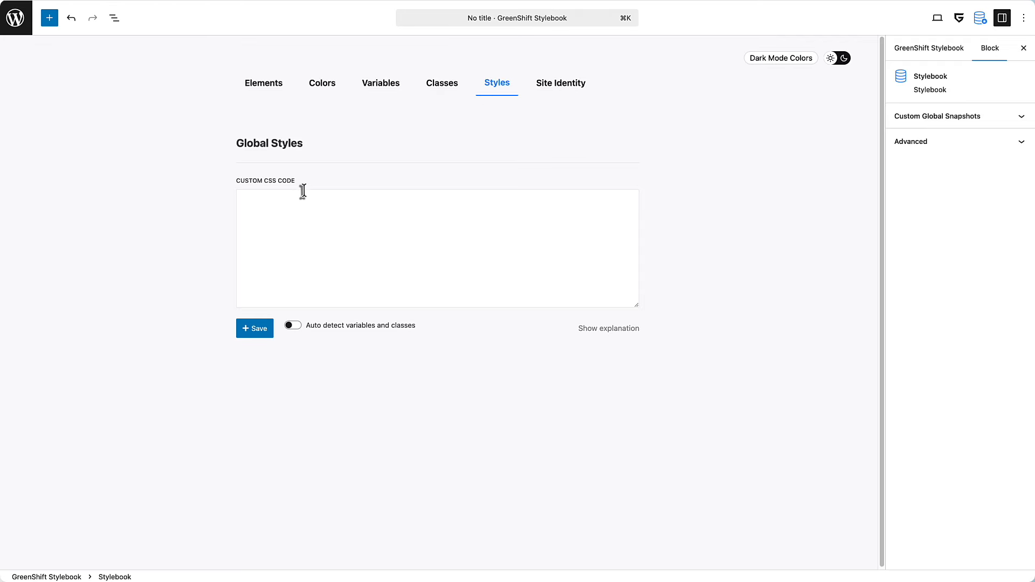
{"action": "left_click", "coordinate": [566, 88]}
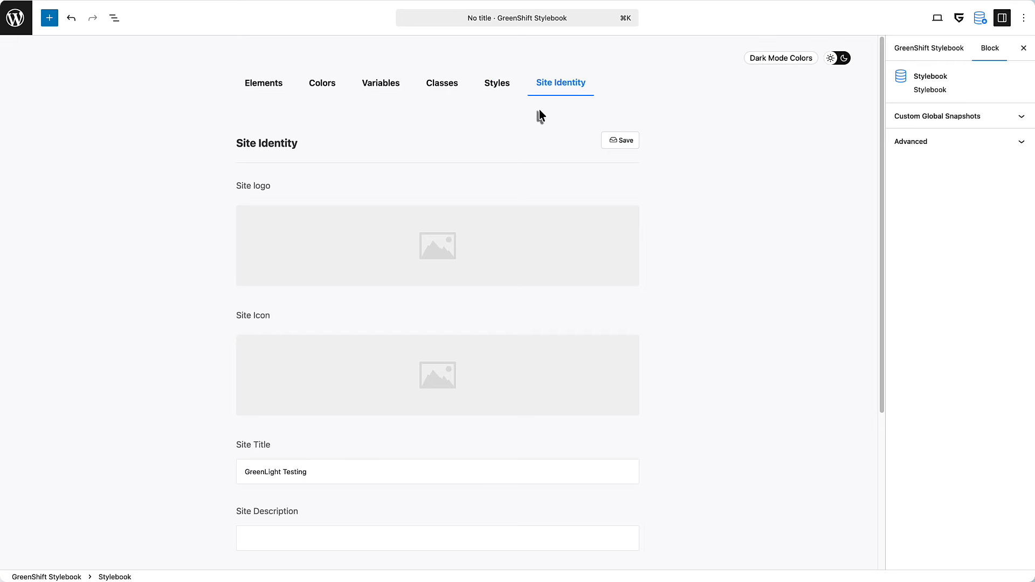
{"action": "left_click", "coordinate": [274, 86]}
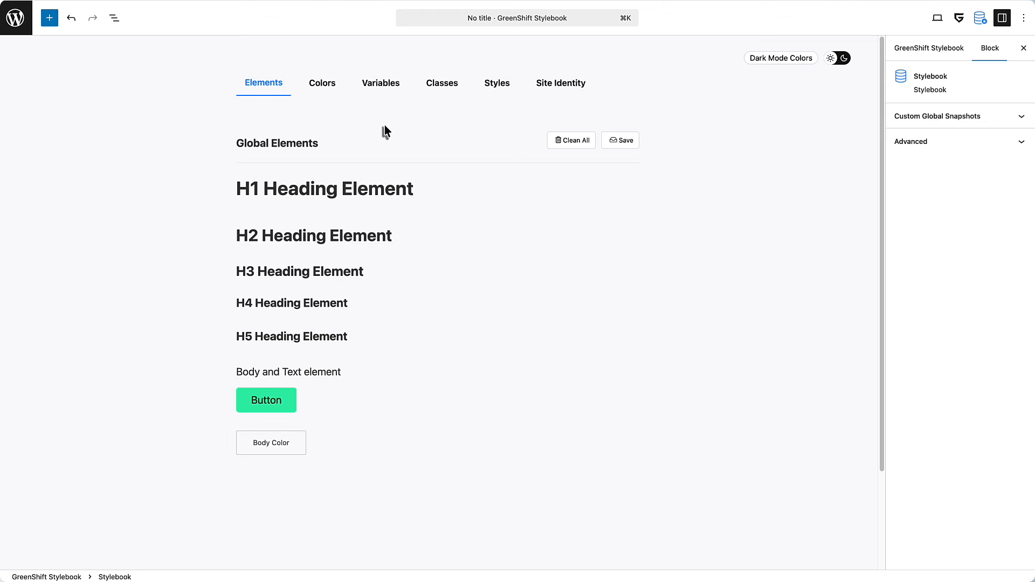
Open the Site Editor and review the homepage's design overview, including its colors, typography, spacing, shadows, transitions and button components
{"action": "left_click", "coordinate": [14, 21]}
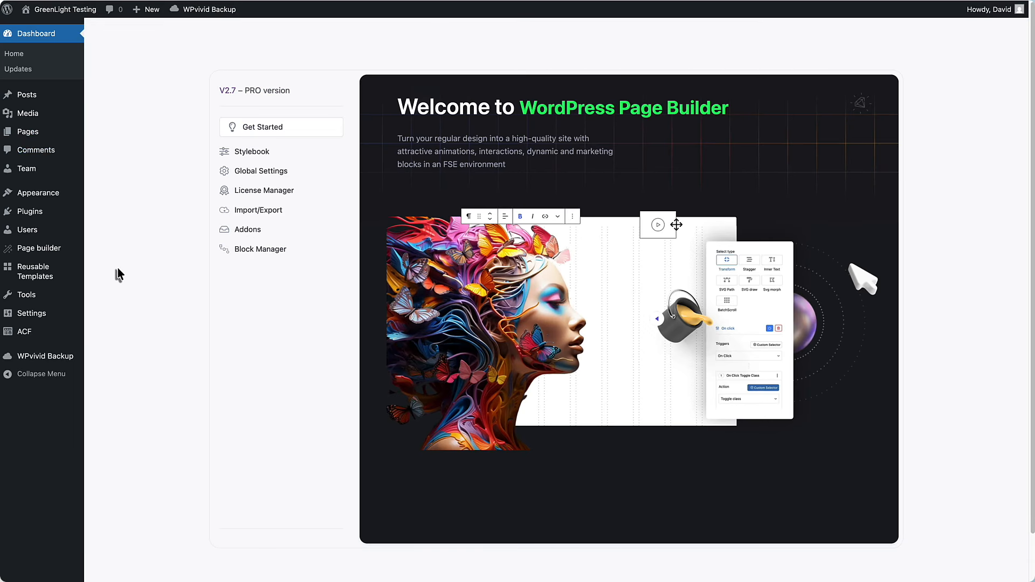
{"action": "mouse_move", "coordinate": [38, 196]}
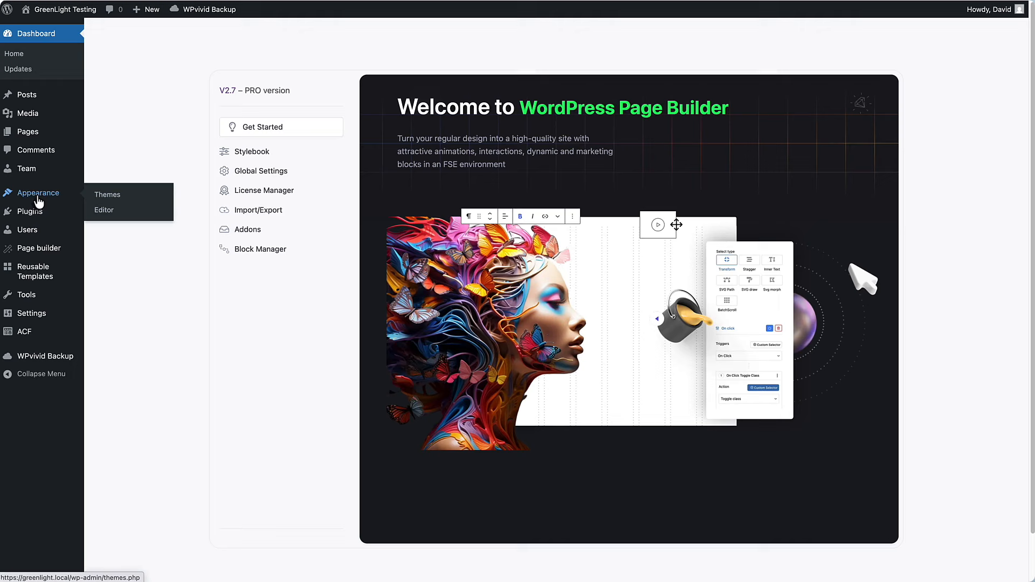
{"action": "left_click", "coordinate": [94, 216]}
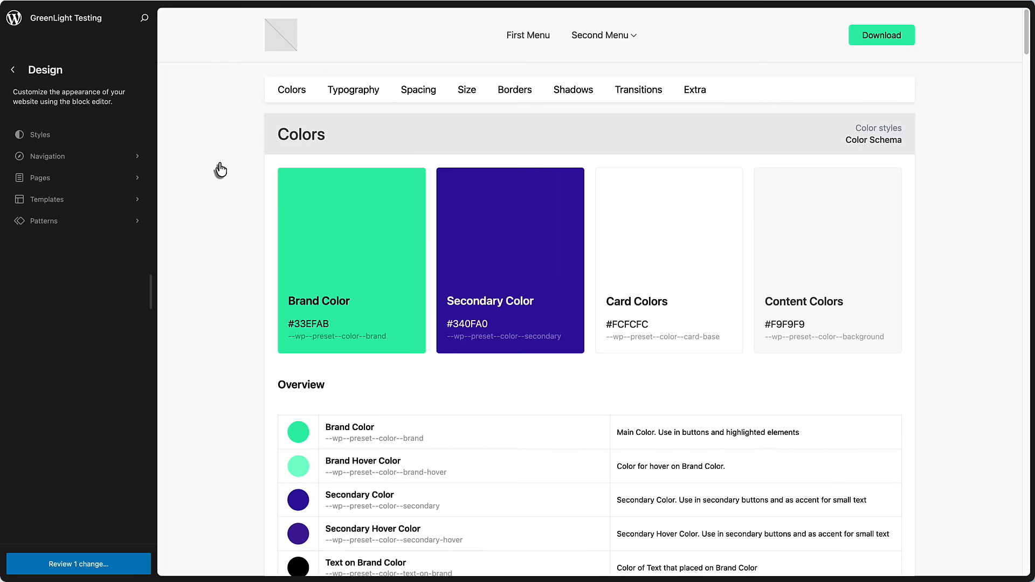
{"action": "scroll", "coordinate": [221, 171], "scroll_direction": "down", "scroll_amount": 1}
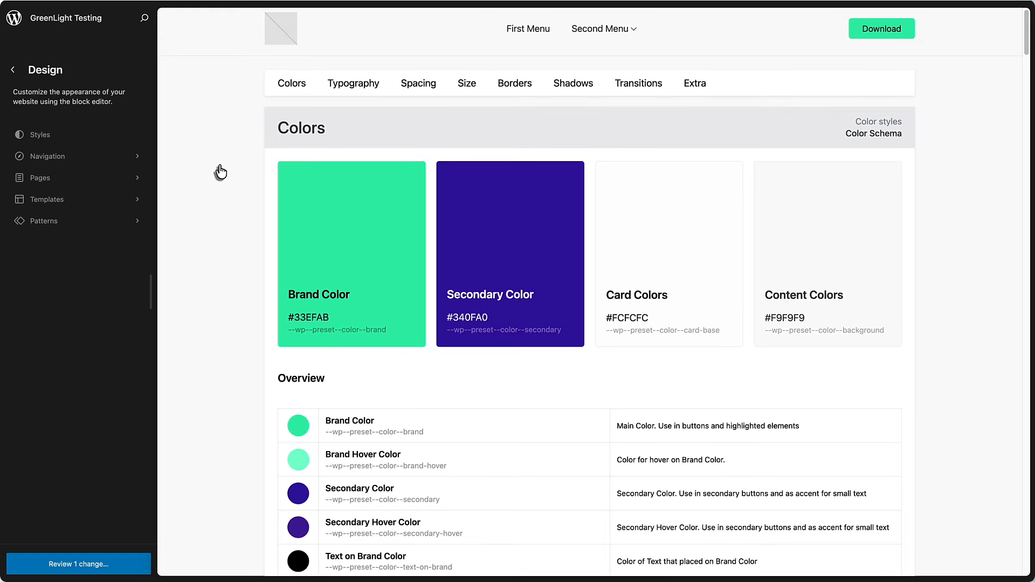
{"action": "scroll", "coordinate": [221, 173], "scroll_direction": "down", "scroll_amount": 1}
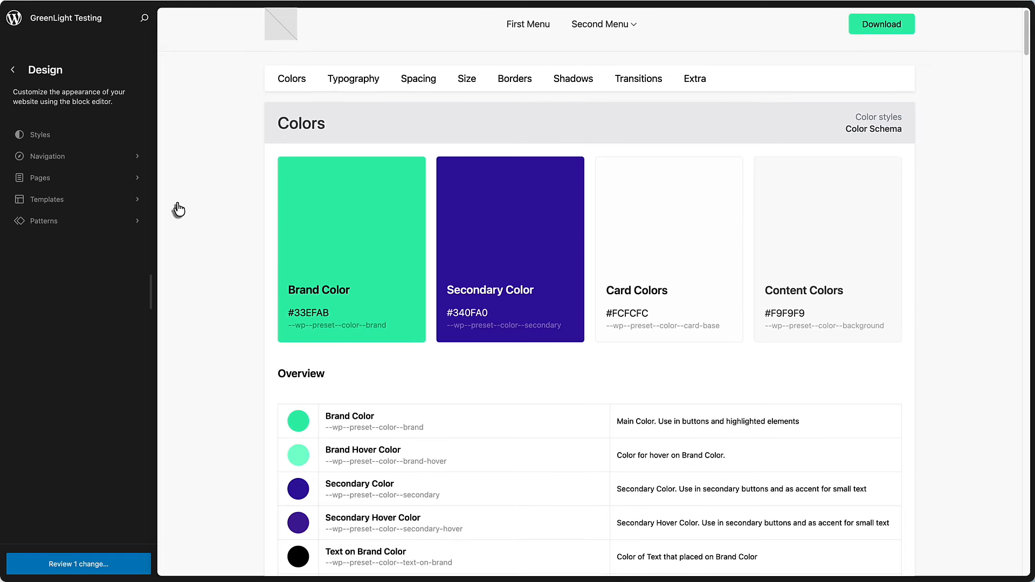
{"action": "scroll", "coordinate": [180, 210], "scroll_direction": "down", "scroll_amount": 5}
{"action": "scroll", "coordinate": [181, 210], "scroll_direction": "down", "scroll_amount": 10}
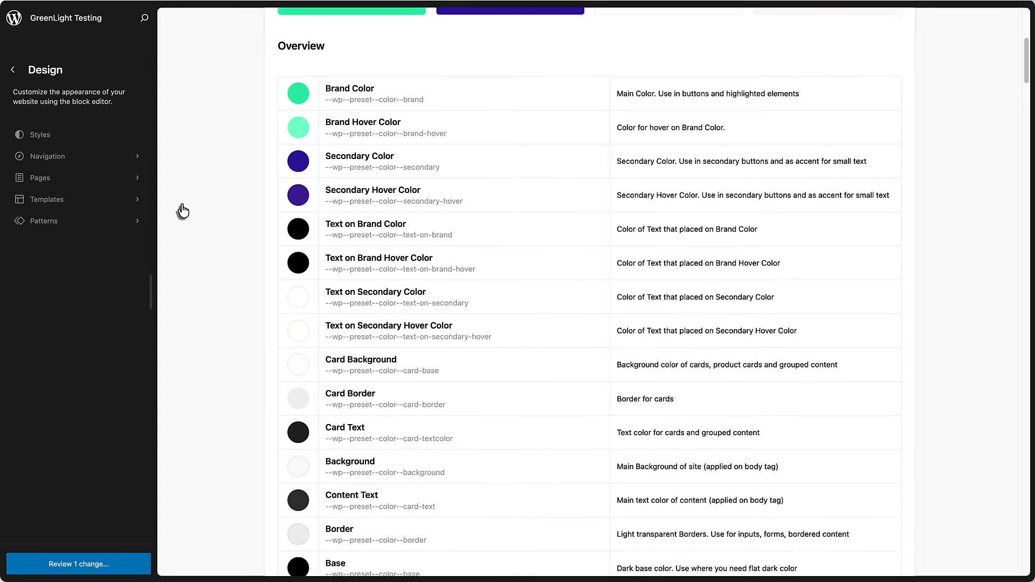
{"action": "scroll", "coordinate": [185, 212], "scroll_direction": "down", "scroll_amount": 10}
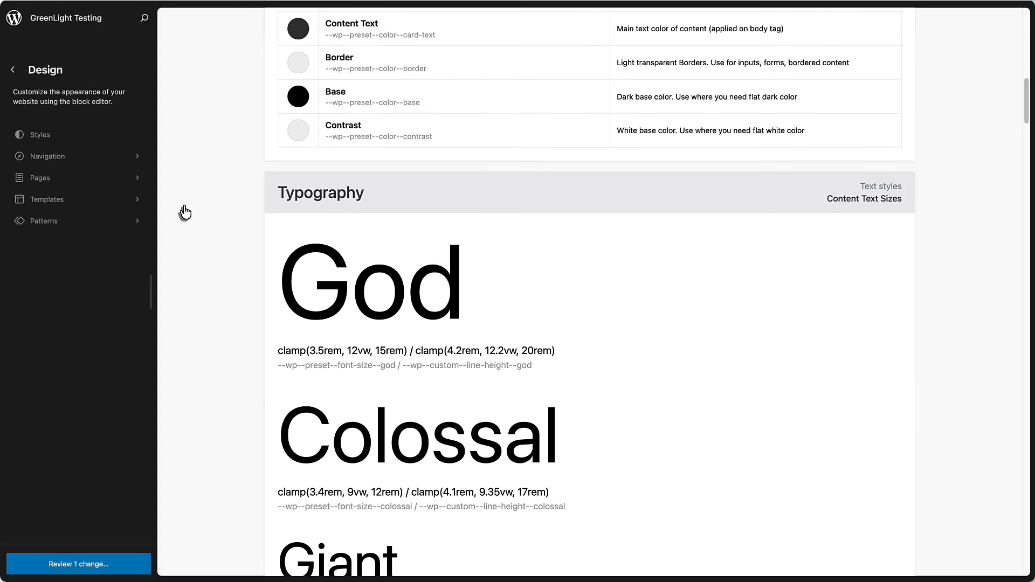
{"action": "scroll", "coordinate": [185, 212], "scroll_direction": "down", "scroll_amount": 16}
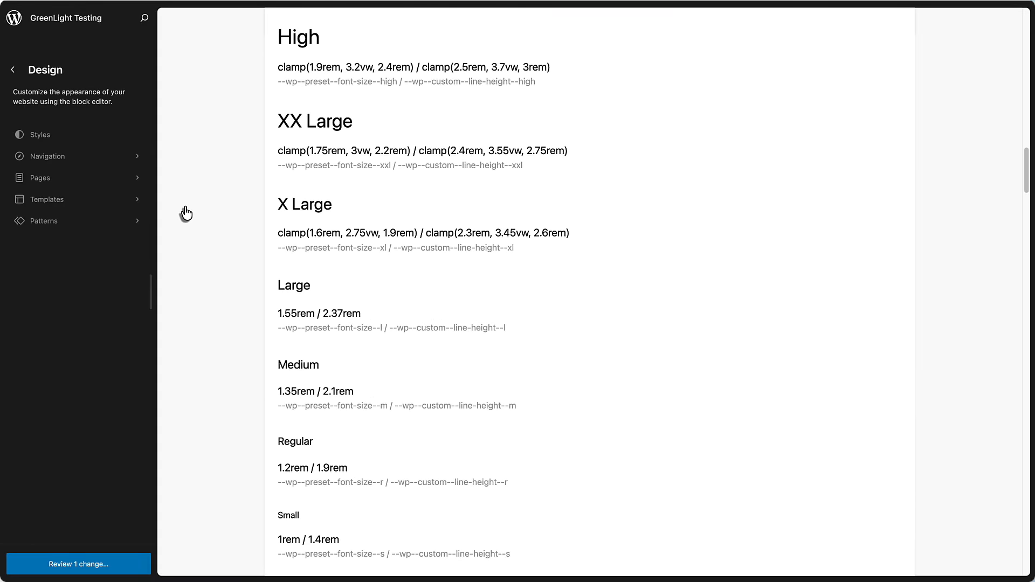
{"action": "scroll", "coordinate": [186, 214], "scroll_direction": "down", "scroll_amount": 20}
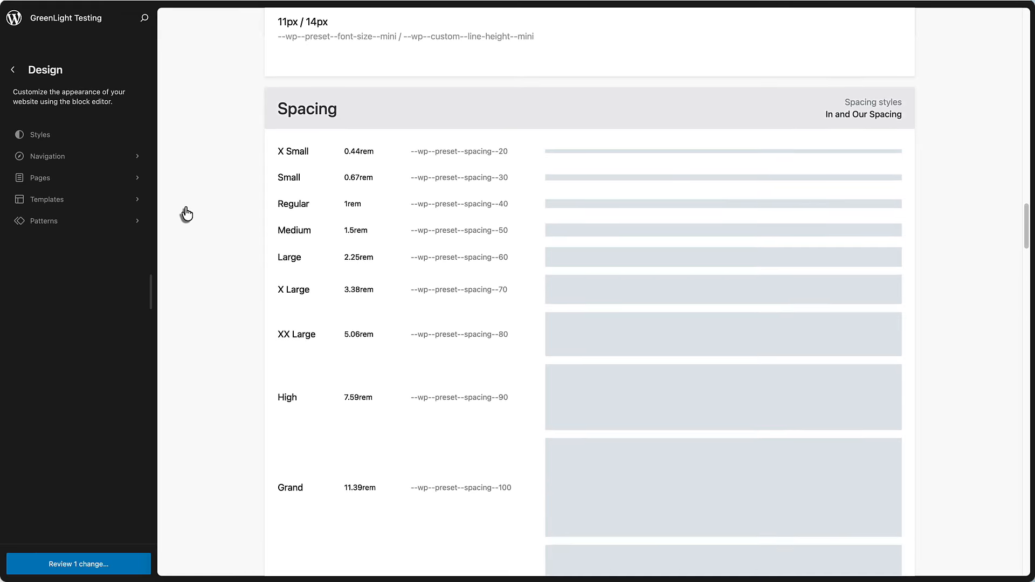
{"action": "scroll", "coordinate": [188, 216], "scroll_direction": "down", "scroll_amount": 20}
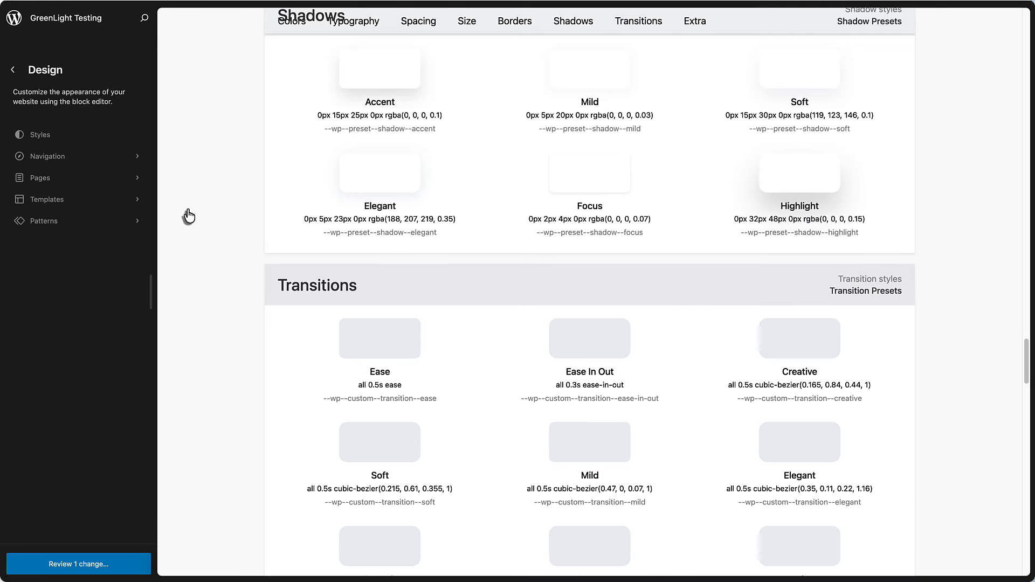
{"action": "scroll", "coordinate": [189, 220], "scroll_direction": "up", "scroll_amount": 20}
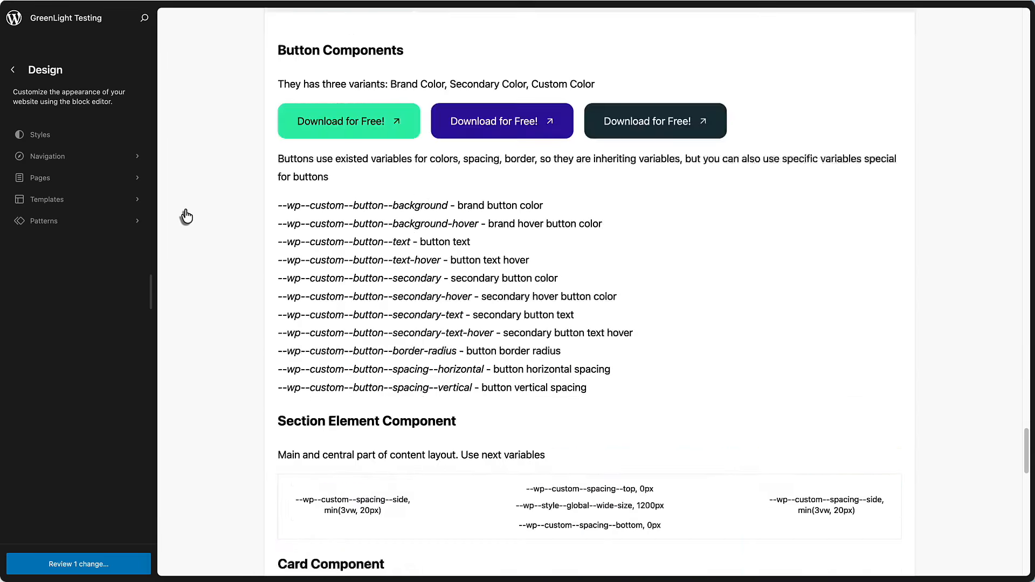
{"action": "scroll", "coordinate": [181, 211], "scroll_direction": "up", "scroll_amount": 20}
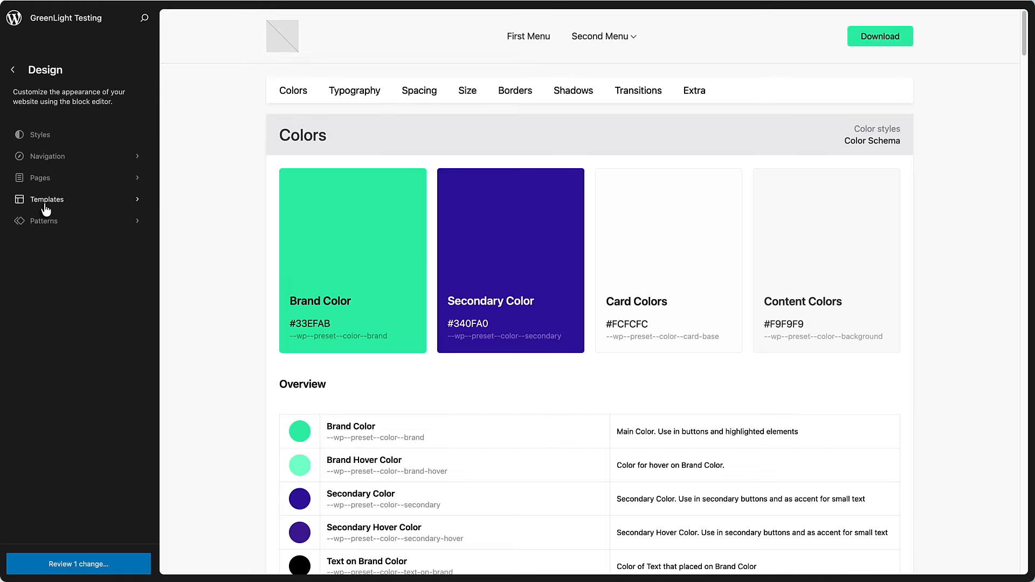
Return to the admin dashboard and create a new page titled "Testing"
{"action": "left_click", "coordinate": [14, 18]}
{"action": "mouse_move", "coordinate": [65, 133]}
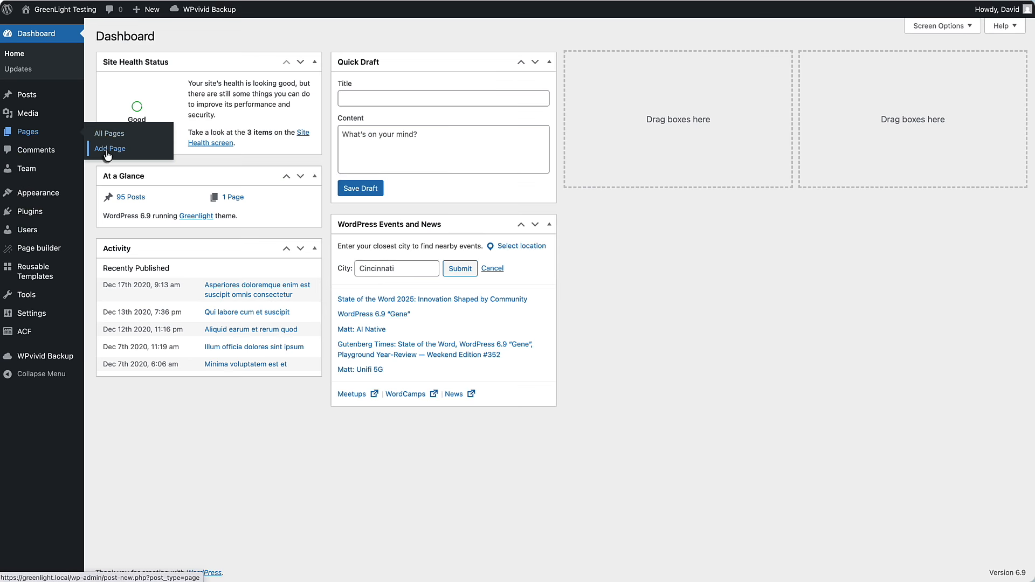
{"action": "type", "text": "Testing"}
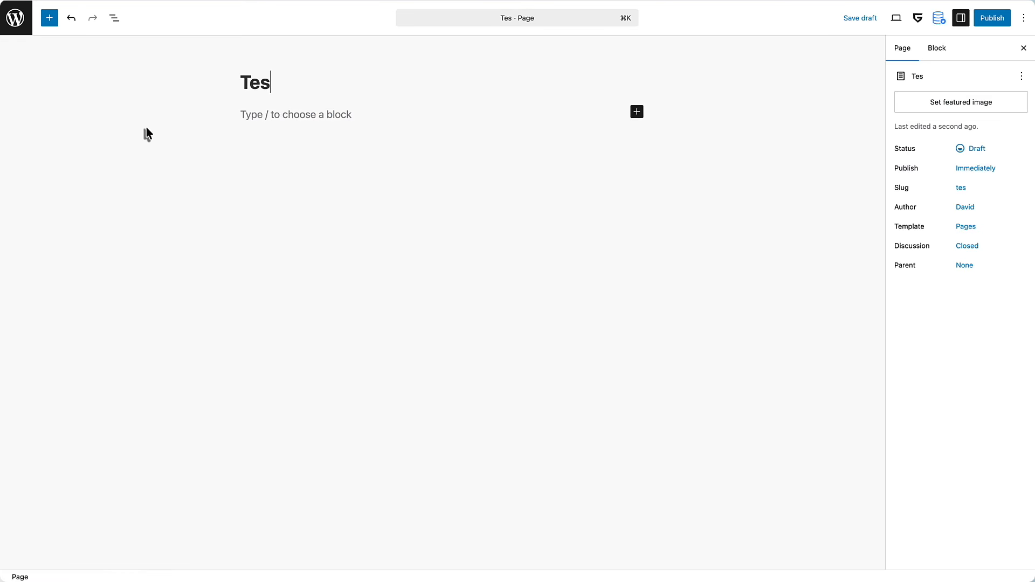
{"action": "key", "text": "Return"}
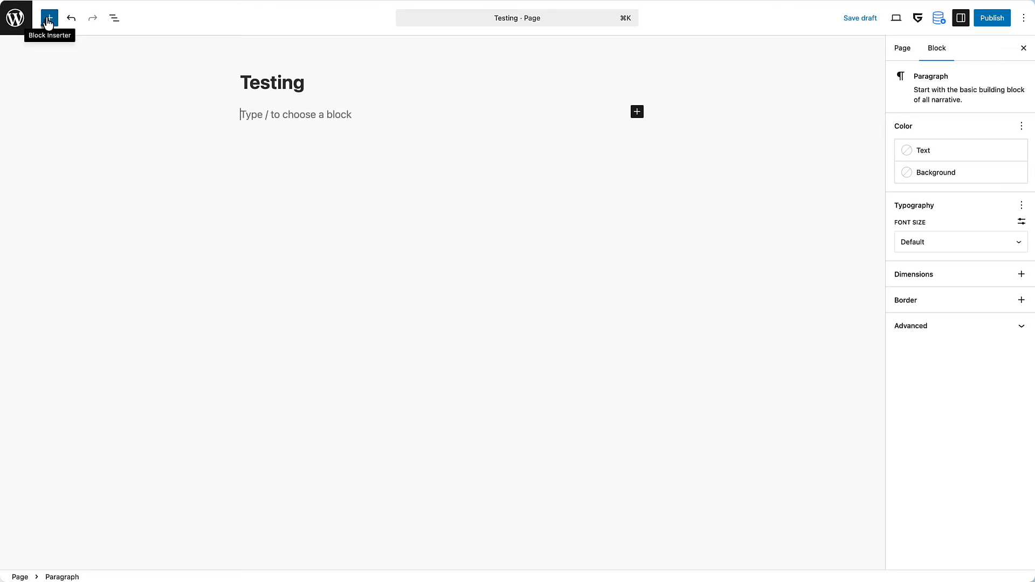
Look through the layout and content elements in the block library and insert an H2 heading element on the page
{"action": "left_click", "coordinate": [48, 20]}
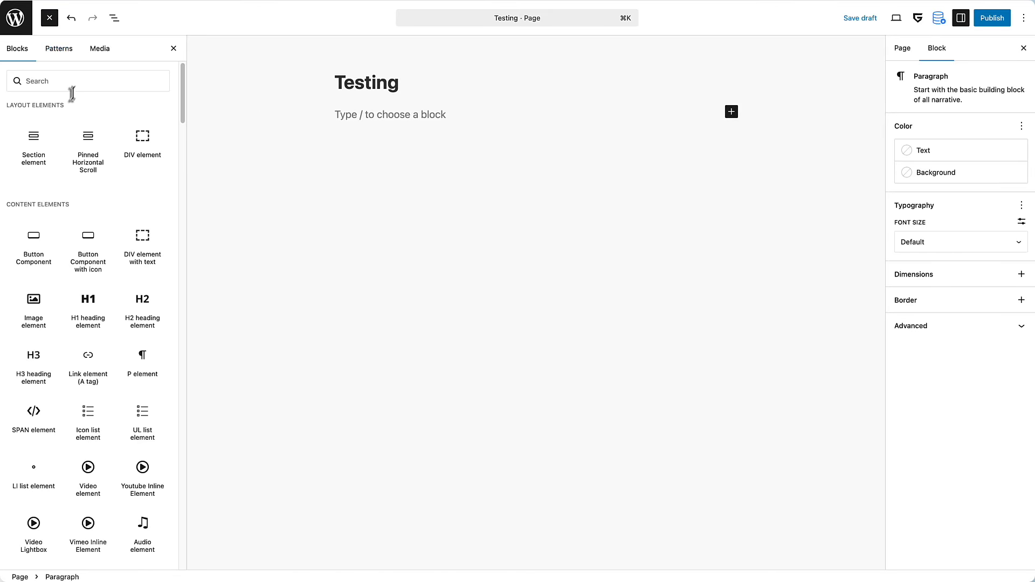
{"action": "mouse_move", "coordinate": [39, 149]}
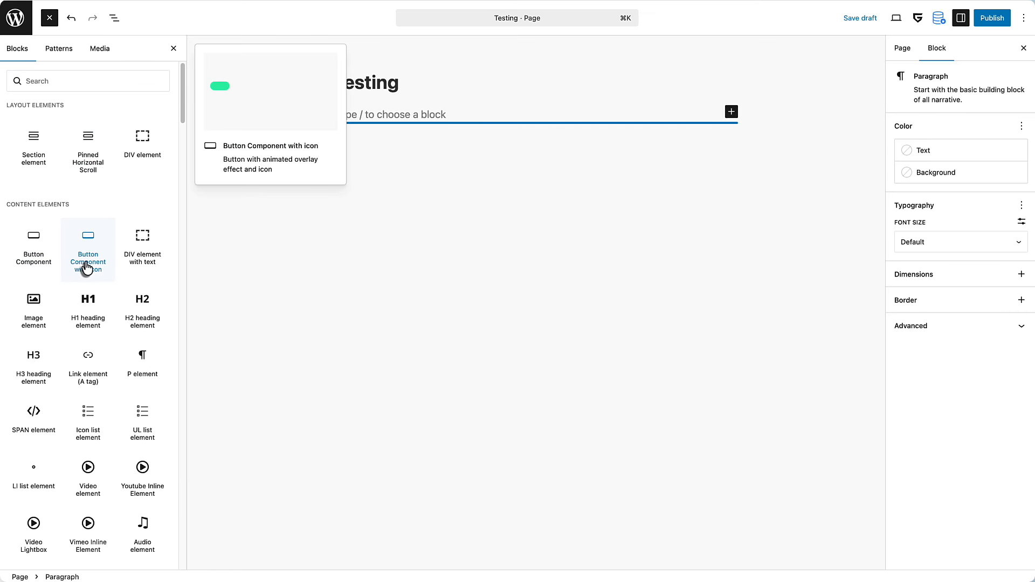
{"action": "scroll", "coordinate": [129, 261], "scroll_direction": "down", "scroll_amount": 1}
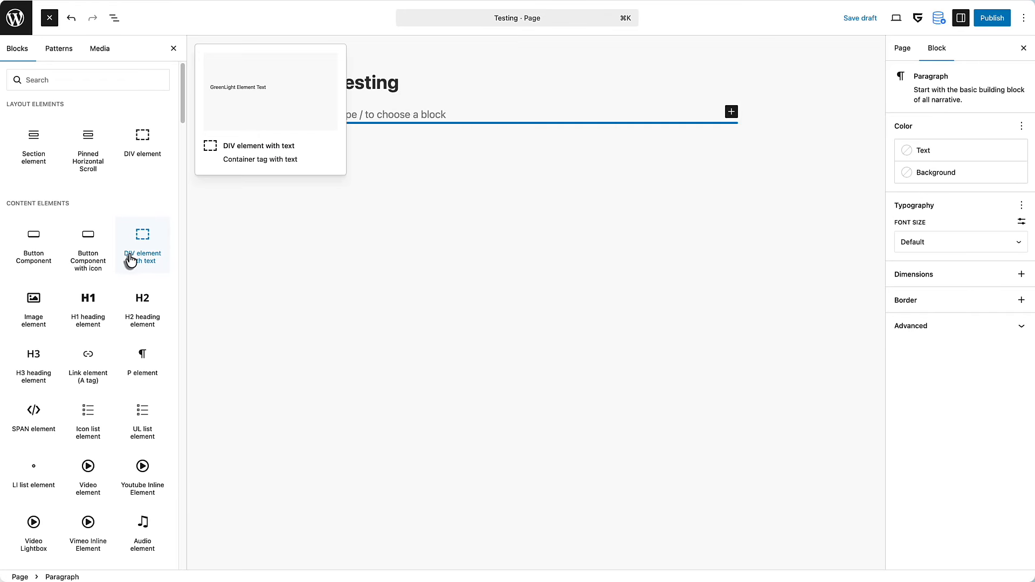
{"action": "scroll", "coordinate": [129, 261], "scroll_direction": "down", "scroll_amount": 4}
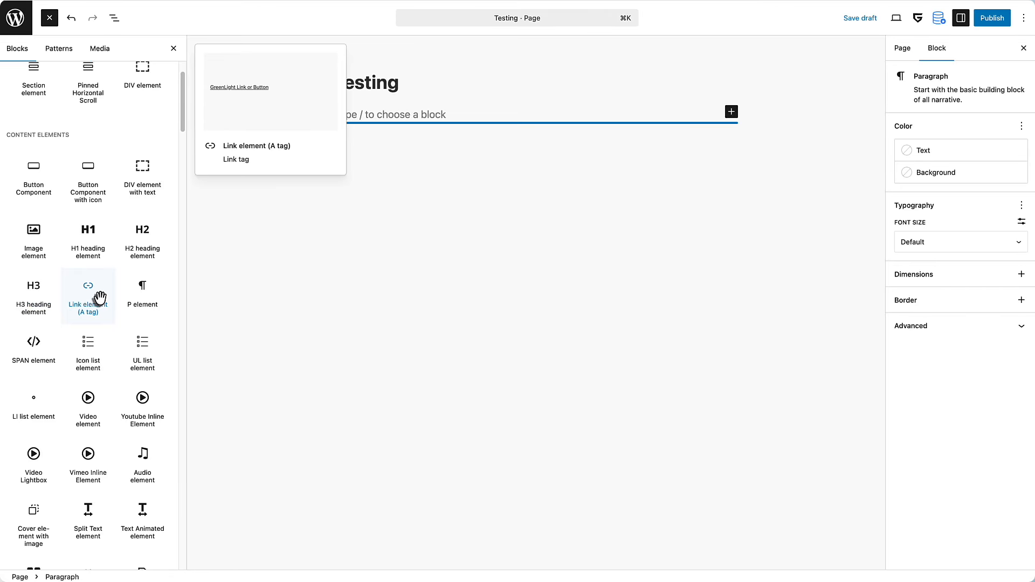
{"action": "scroll", "coordinate": [138, 293], "scroll_direction": "down", "scroll_amount": 3}
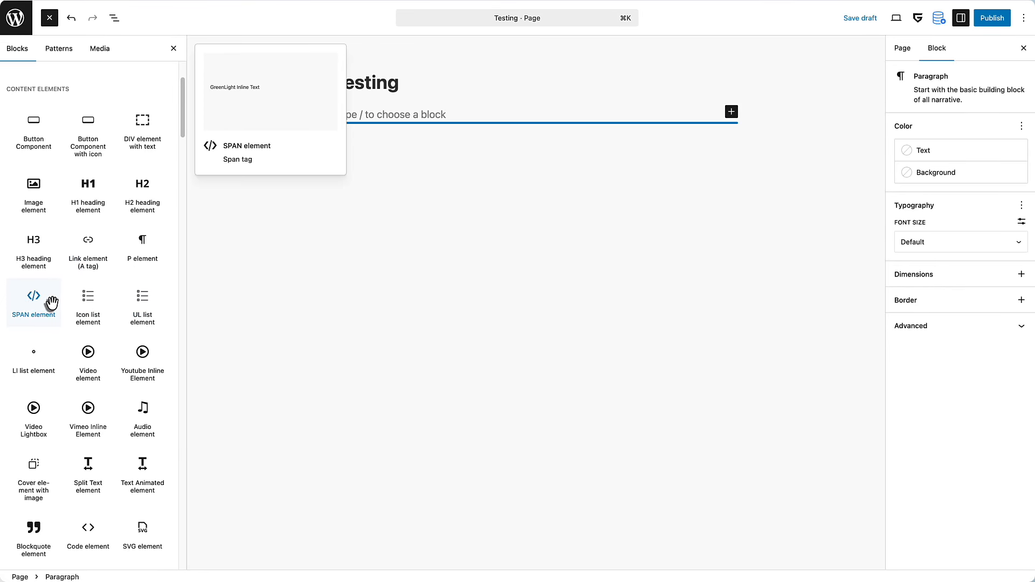
{"action": "scroll", "coordinate": [50, 305], "scroll_direction": "up", "scroll_amount": 5}
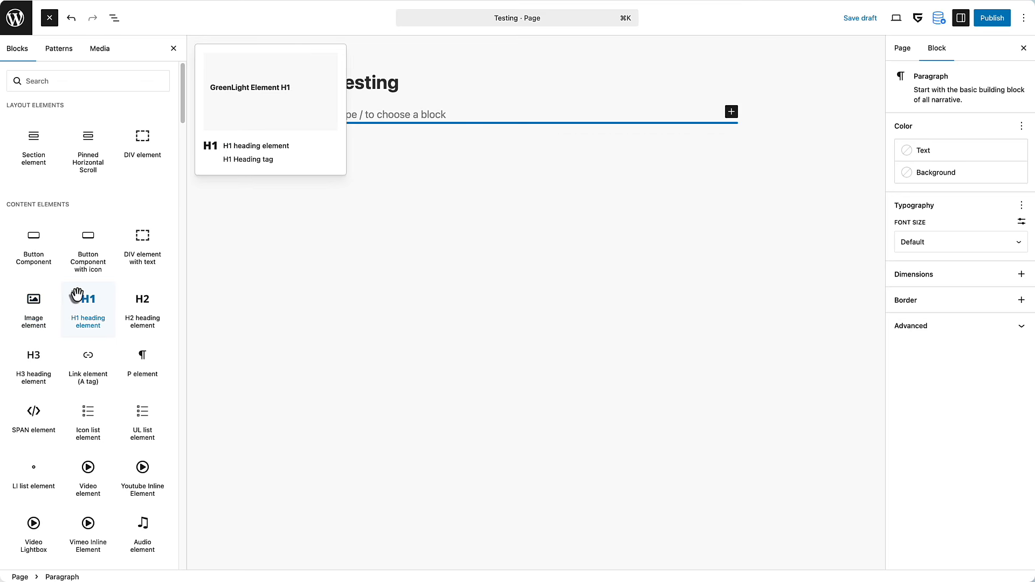
{"action": "left_click", "coordinate": [148, 315]}
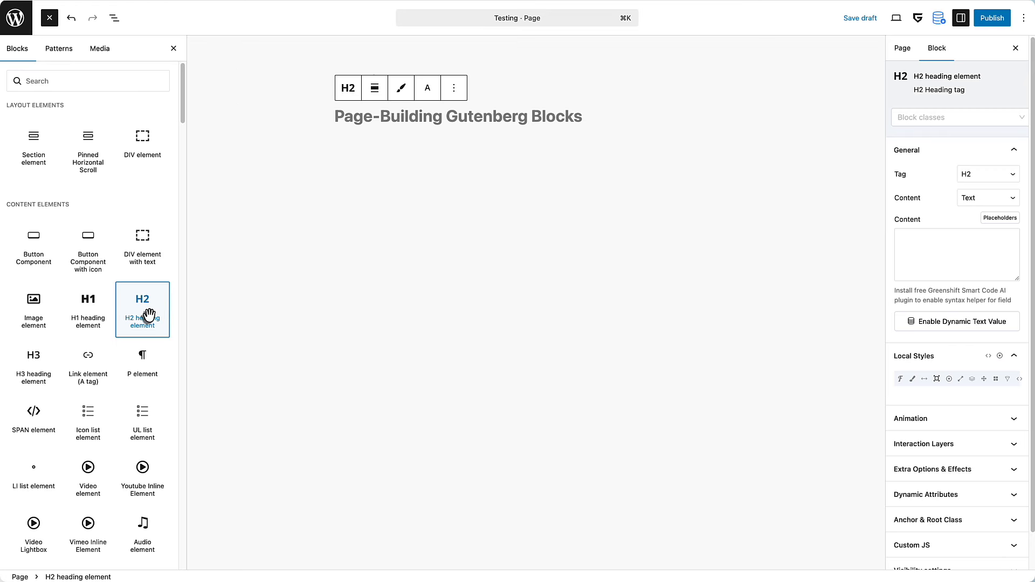
Enter "This is an H2 Block" as the text of the H2 heading element
{"action": "left_click", "coordinate": [338, 117]}
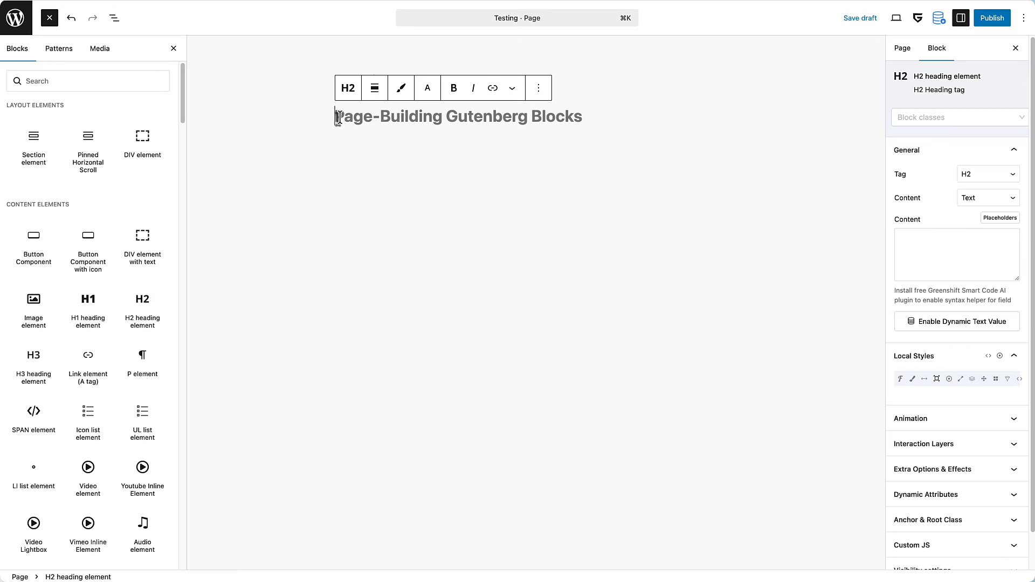
{"action": "type", "text": "Th"}
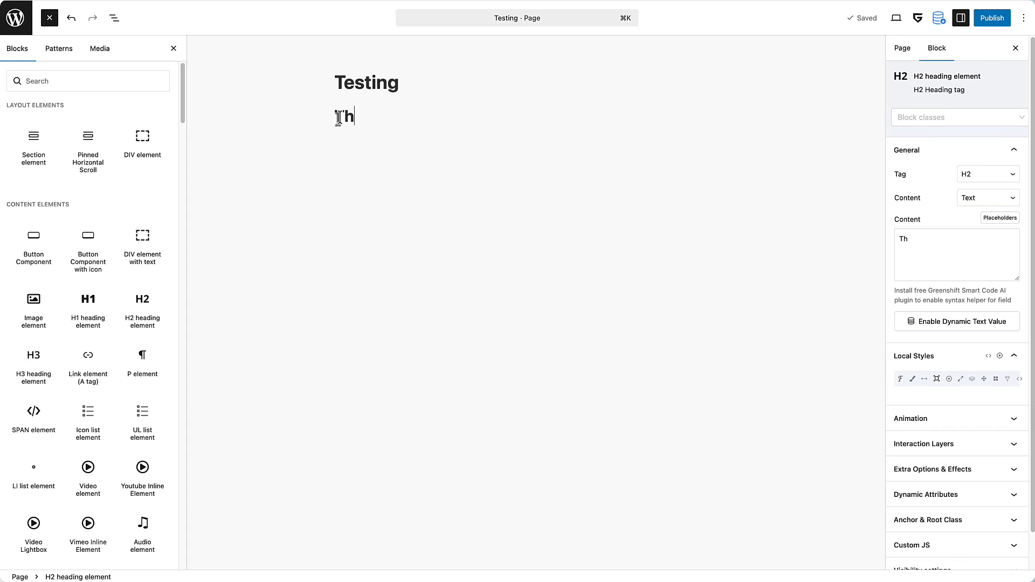
{"action": "type", "text": "is is an H@"}
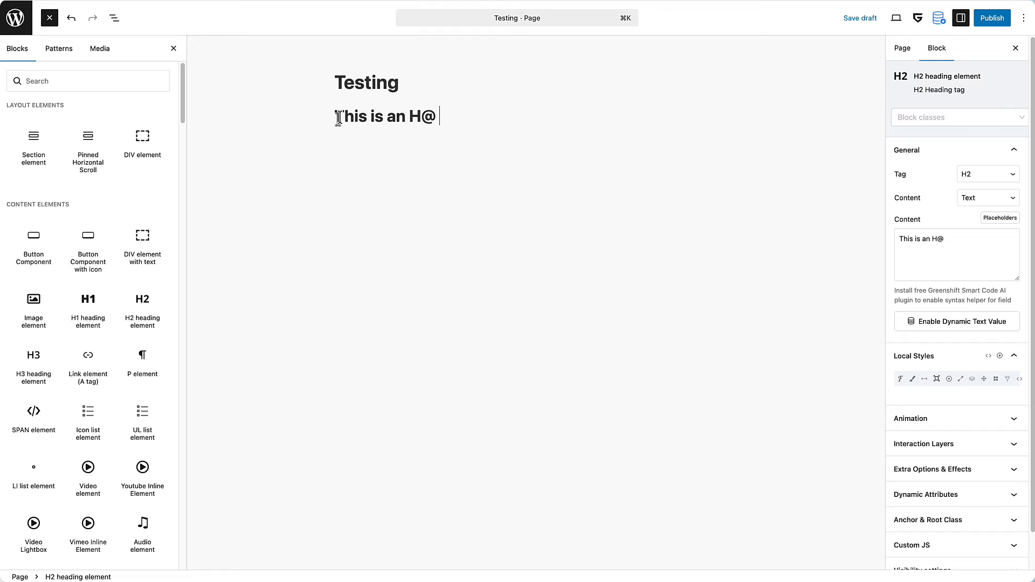
{"action": "key", "text": "BackSpace"}
{"action": "type", "text": "2 Block"}
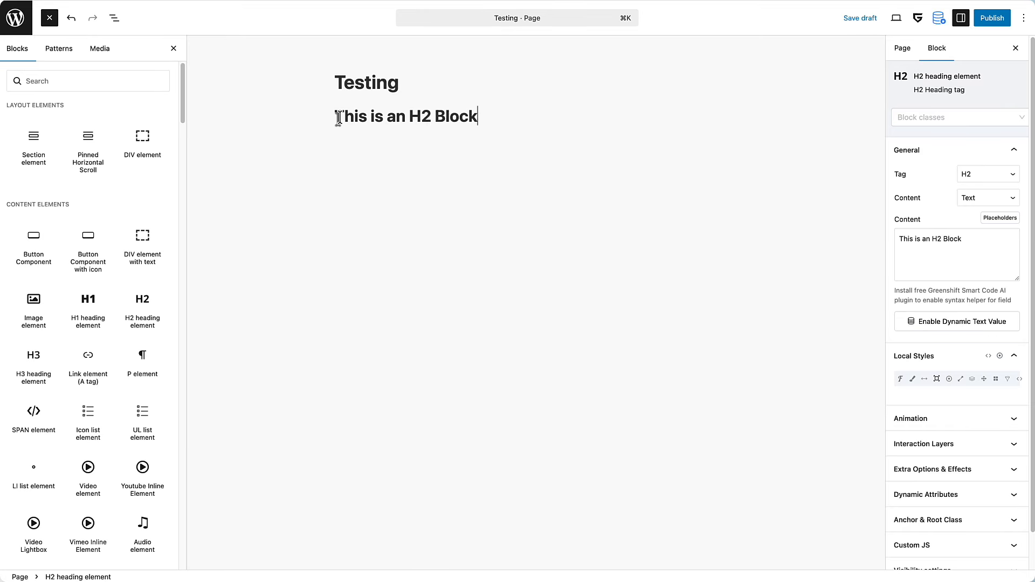
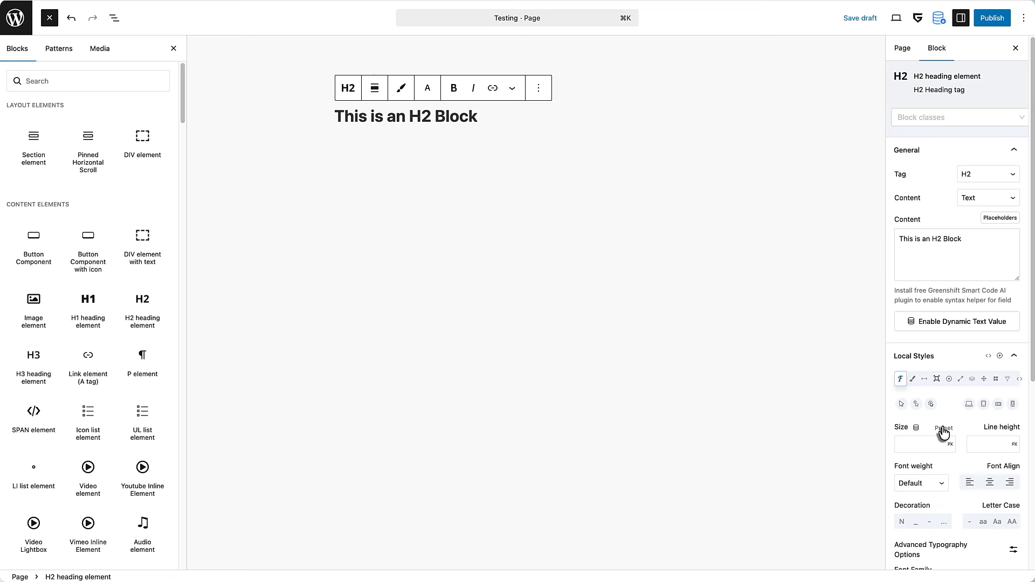
Check the H2 heading's font size presets and set its text color to the green swatch in the theme palette
{"action": "left_click", "coordinate": [943, 431]}
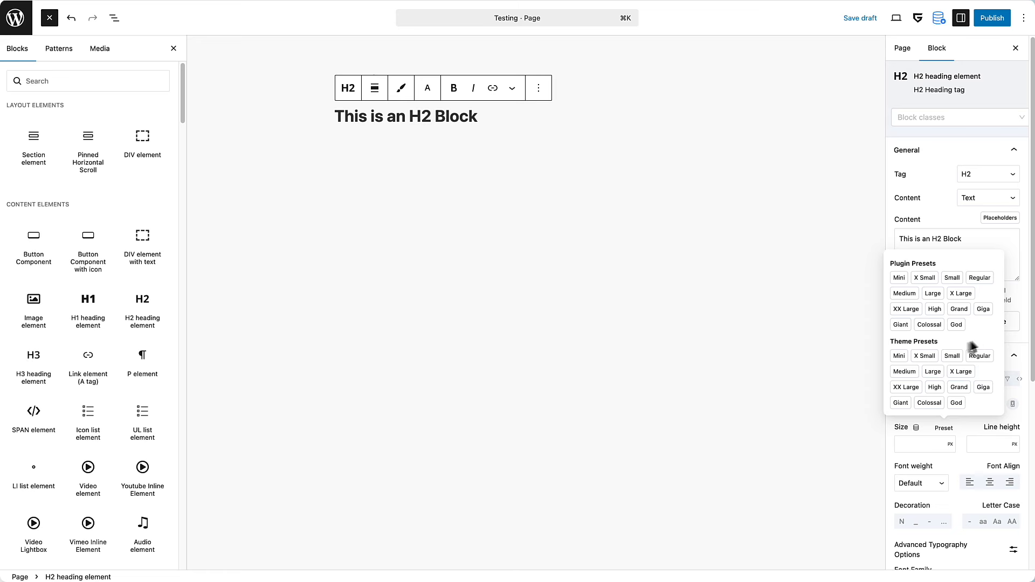
{"action": "left_click", "coordinate": [969, 246]}
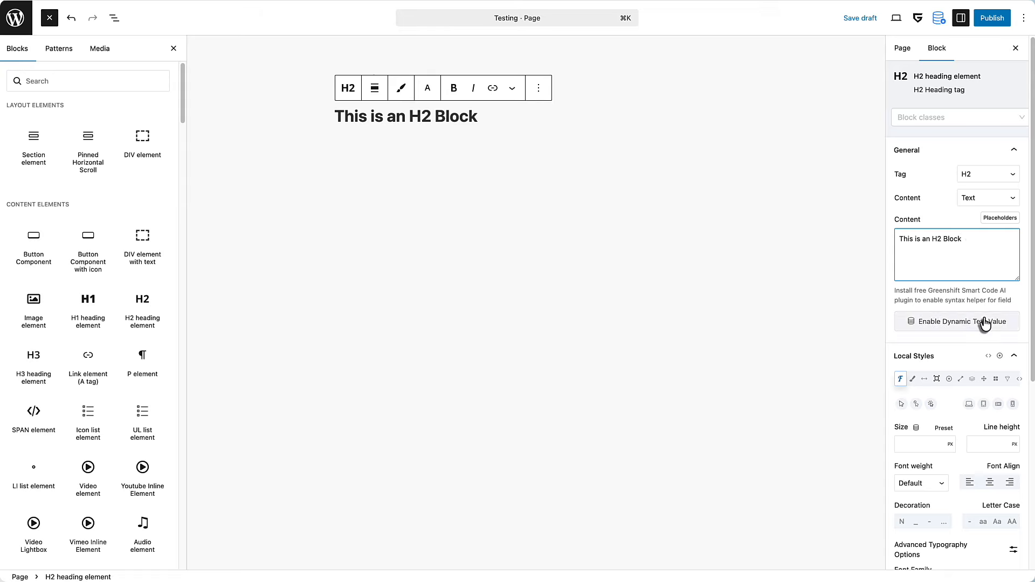
{"action": "left_click", "coordinate": [912, 379]}
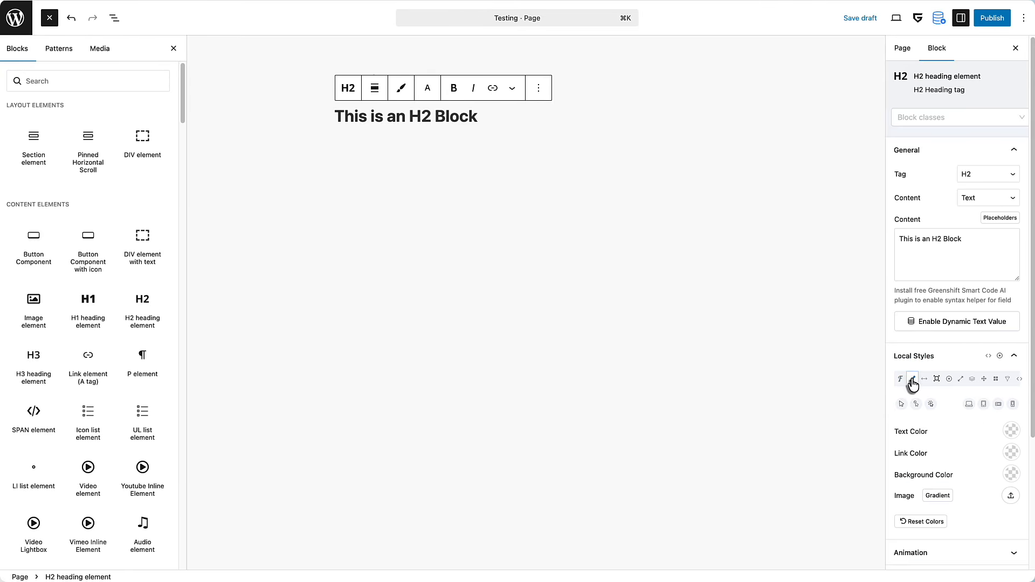
{"action": "left_click", "coordinate": [1012, 433]}
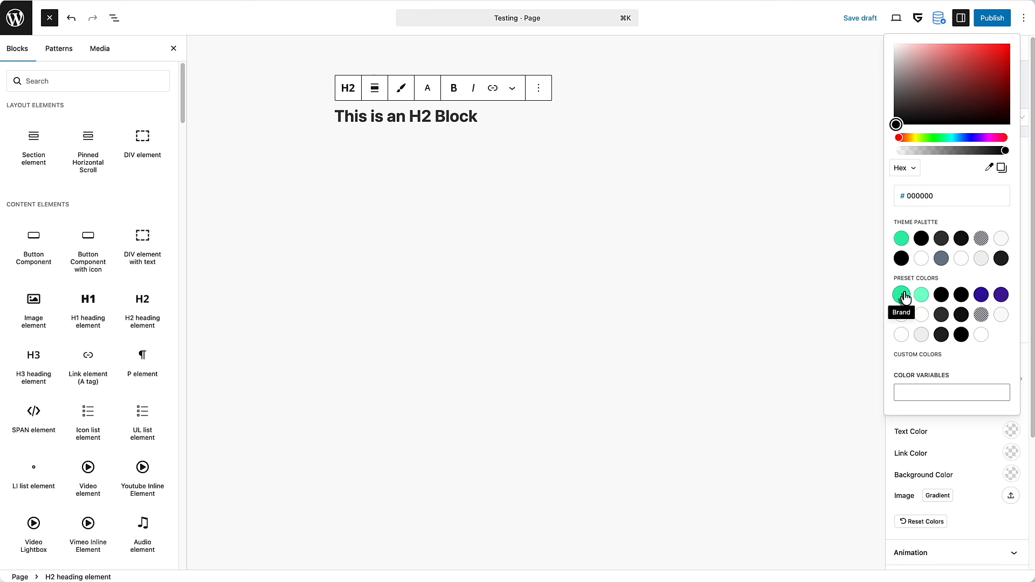
{"action": "left_click", "coordinate": [912, 393]}
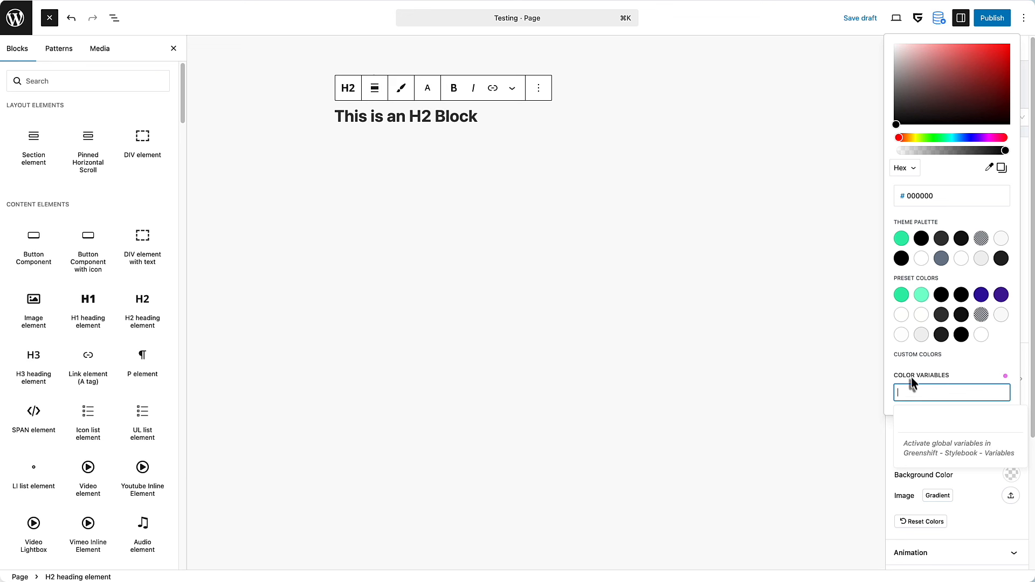
{"action": "left_click", "coordinate": [902, 239]}
Add a P element below the H2 heading with the text "This is some test text!"
{"action": "left_click", "coordinate": [503, 145]}
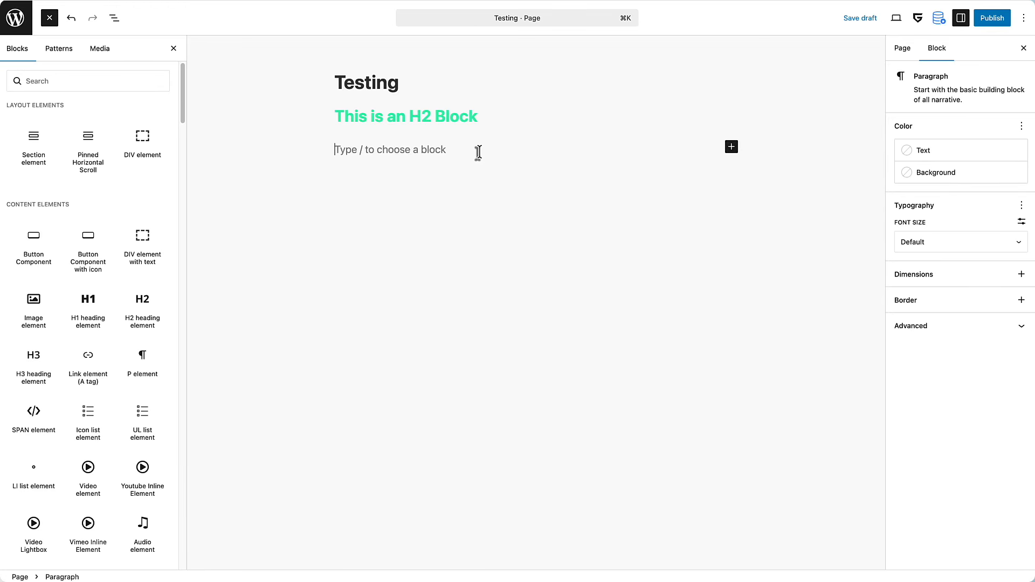
{"action": "type", "text": "/pa"}
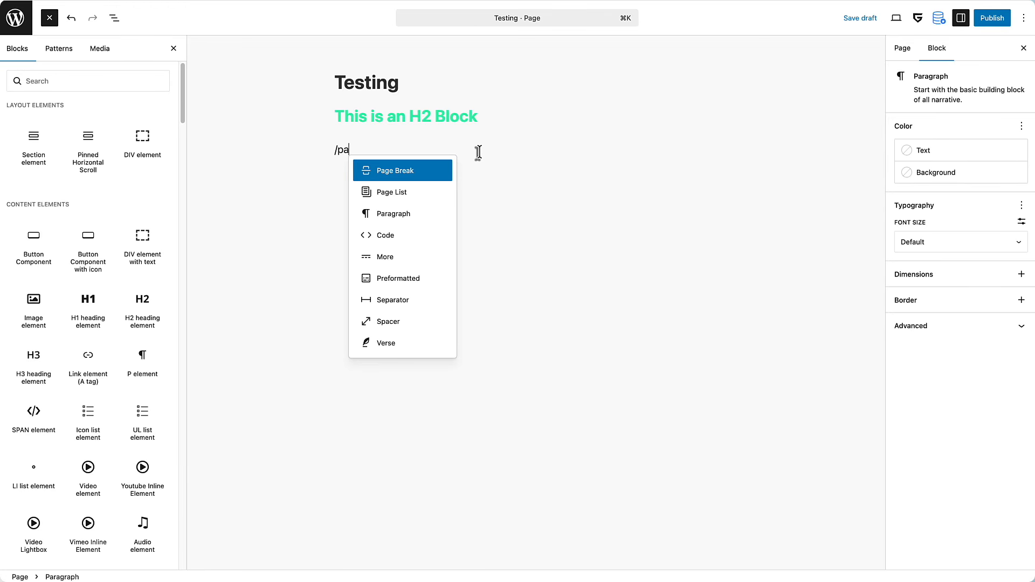
{"action": "key", "text": "BackSpace"}
{"action": "type", "text": "e"}
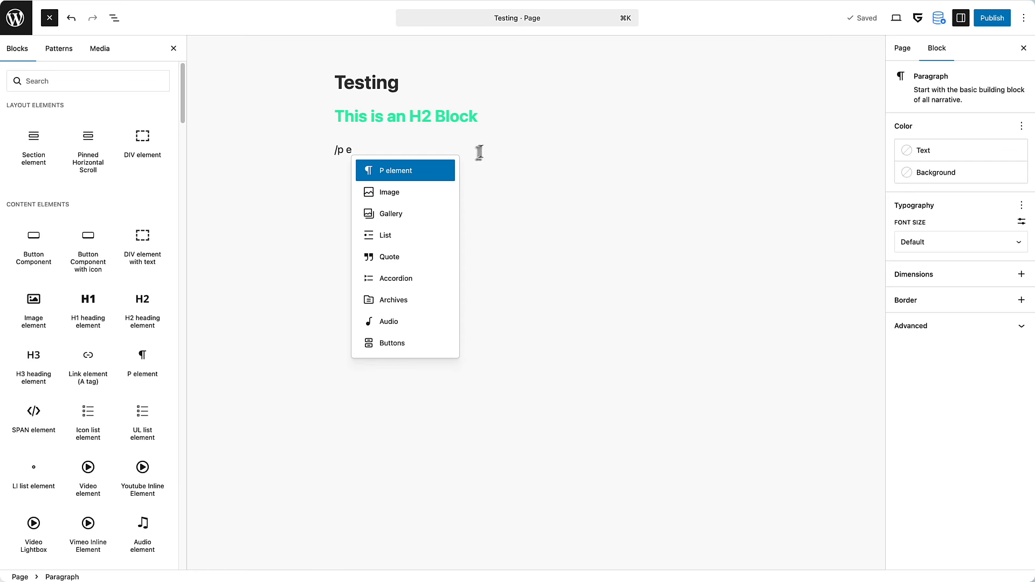
{"action": "left_click", "coordinate": [448, 180]}
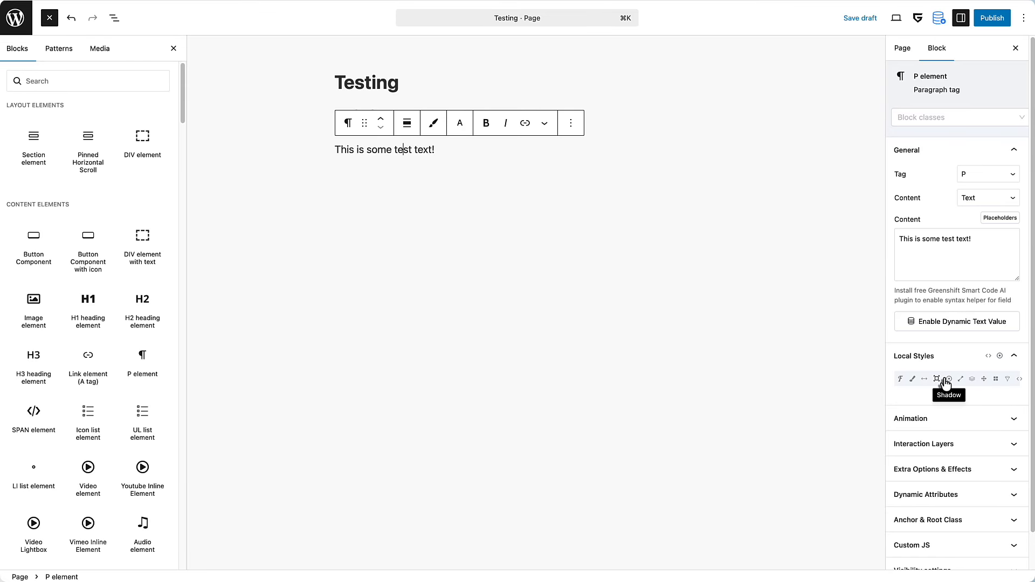
Publish the "Testing" page and view it on the front end
{"action": "left_click", "coordinate": [984, 22]}
{"action": "left_click", "coordinate": [984, 21]}
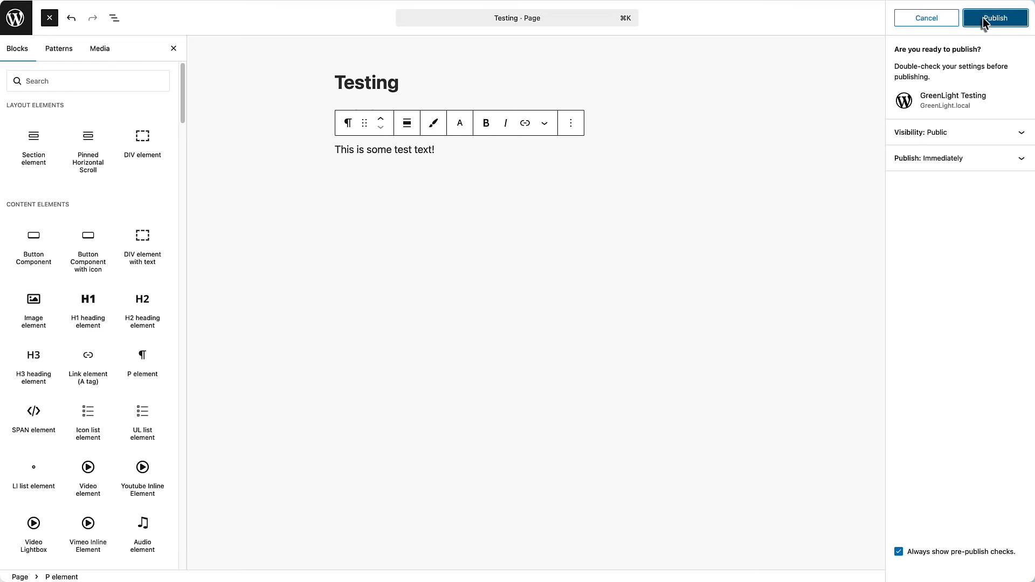
{"action": "left_click", "coordinate": [909, 141]}
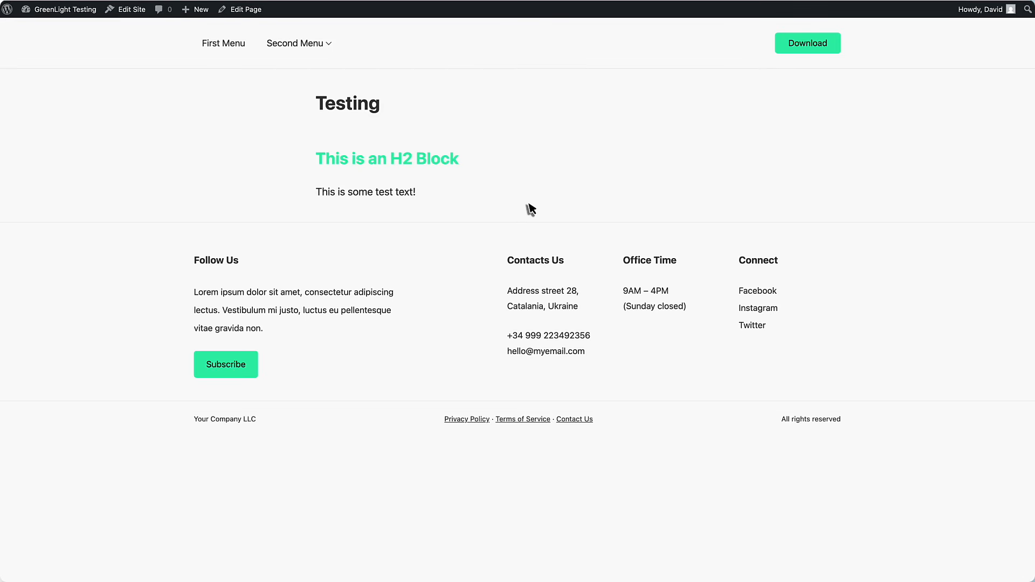
Inspect the H2 heading's HTML and styles in the browser's developer tools, and close them
{"action": "right_click", "coordinate": [376, 159]}
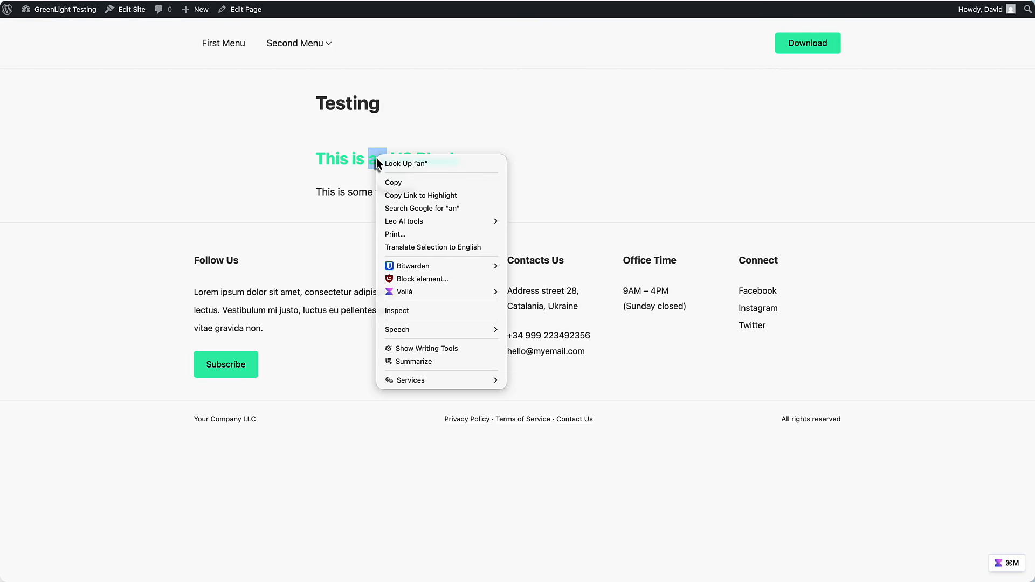
{"action": "left_click", "coordinate": [408, 312]}
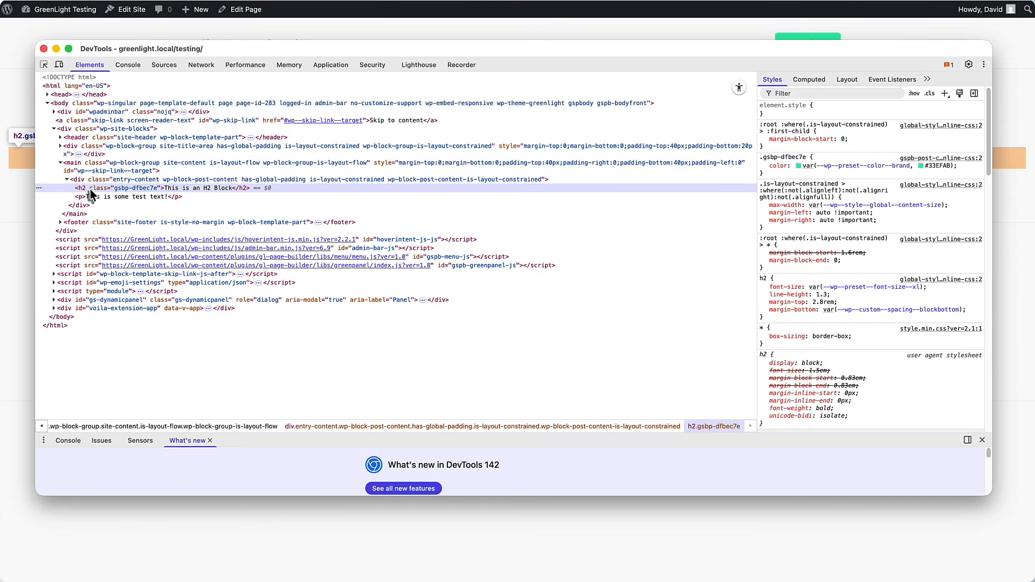
{"action": "left_click", "coordinate": [44, 49]}
Set the Brand Color to #F03246 in the Stylebook's global color presets and save the presets
{"action": "mouse_move", "coordinate": [48, 9]}
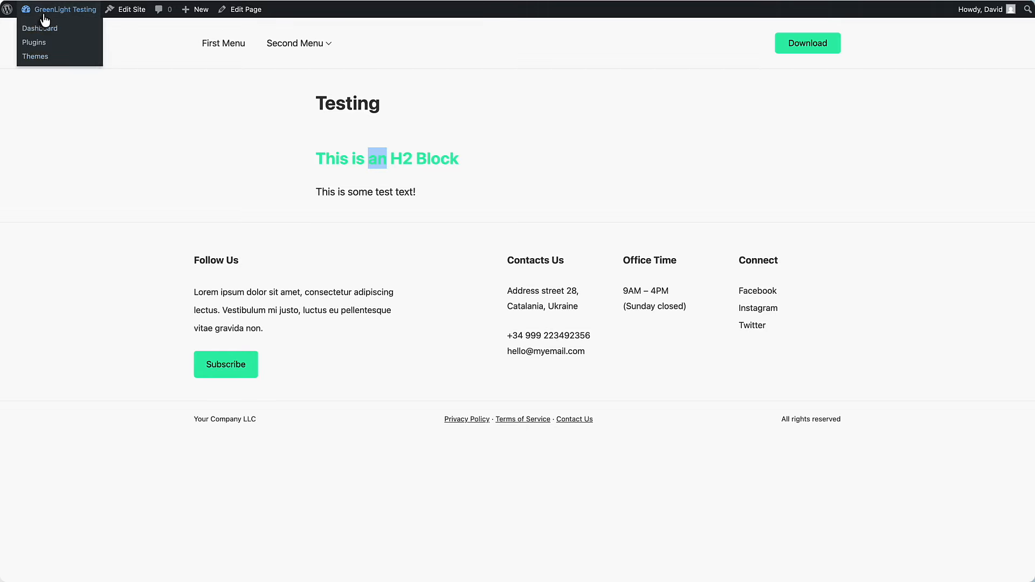
{"action": "left_click", "coordinate": [39, 31]}
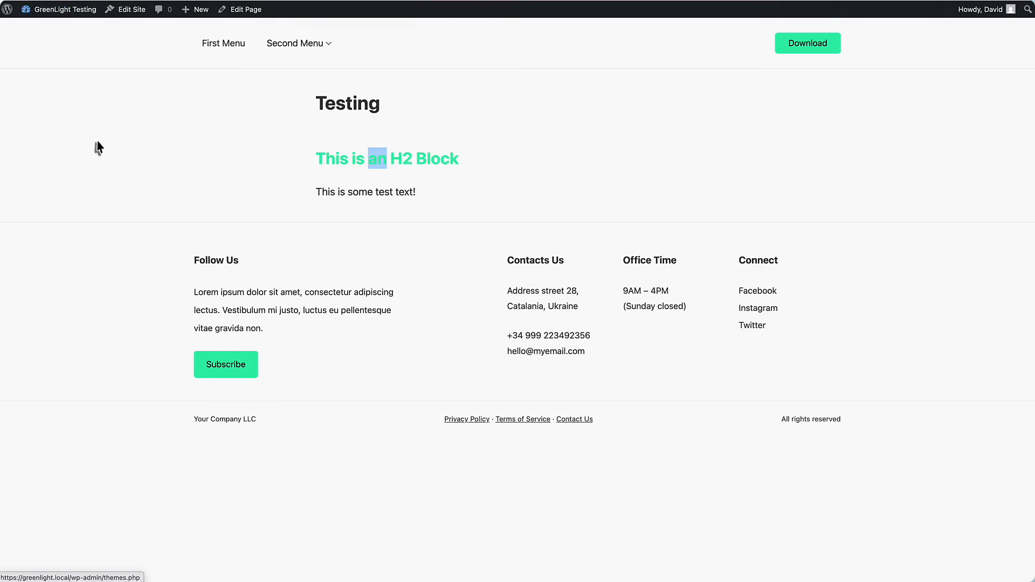
{"action": "mouse_move", "coordinate": [39, 255]}
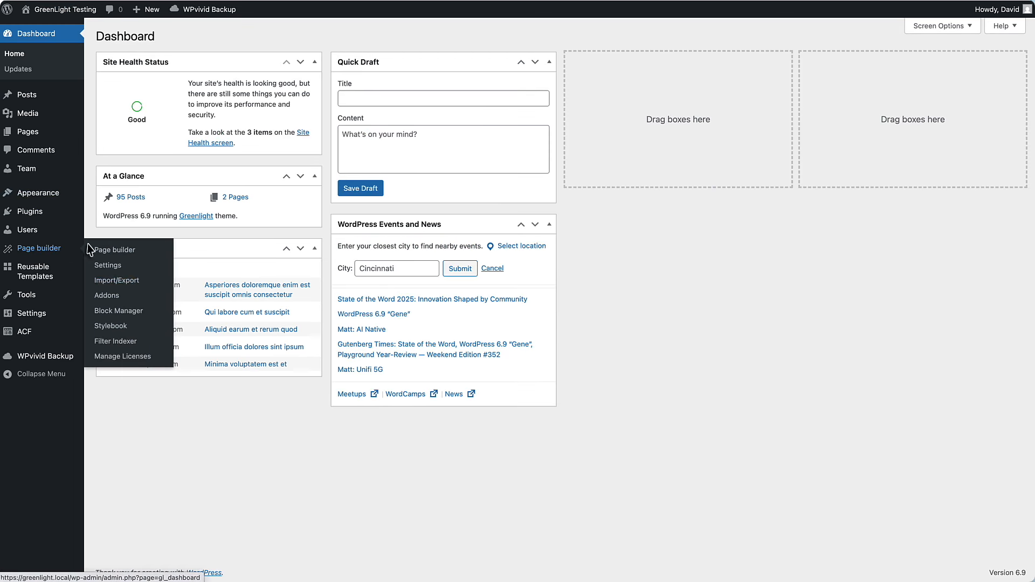
{"action": "left_click", "coordinate": [102, 327]}
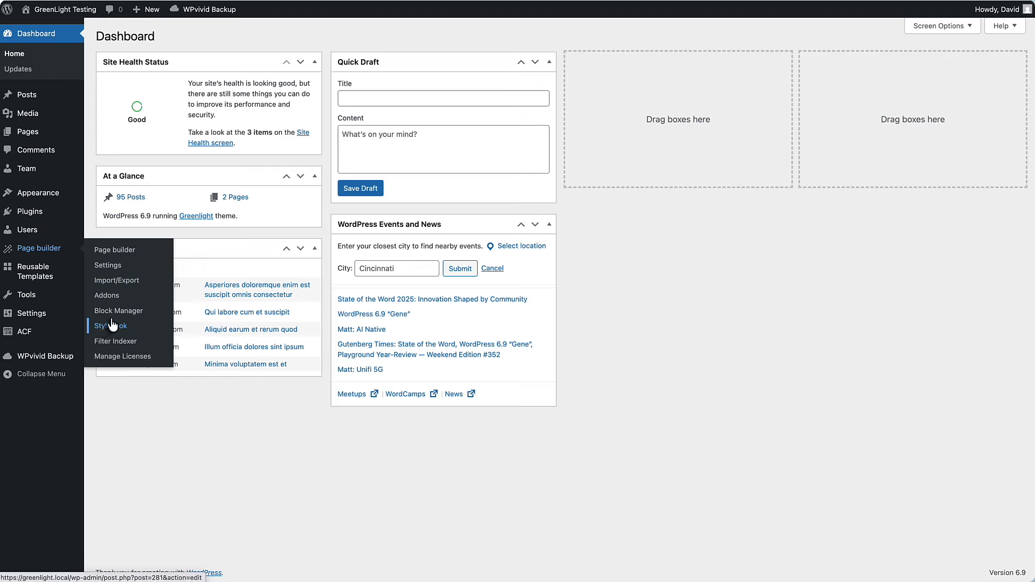
{"action": "left_click", "coordinate": [319, 86]}
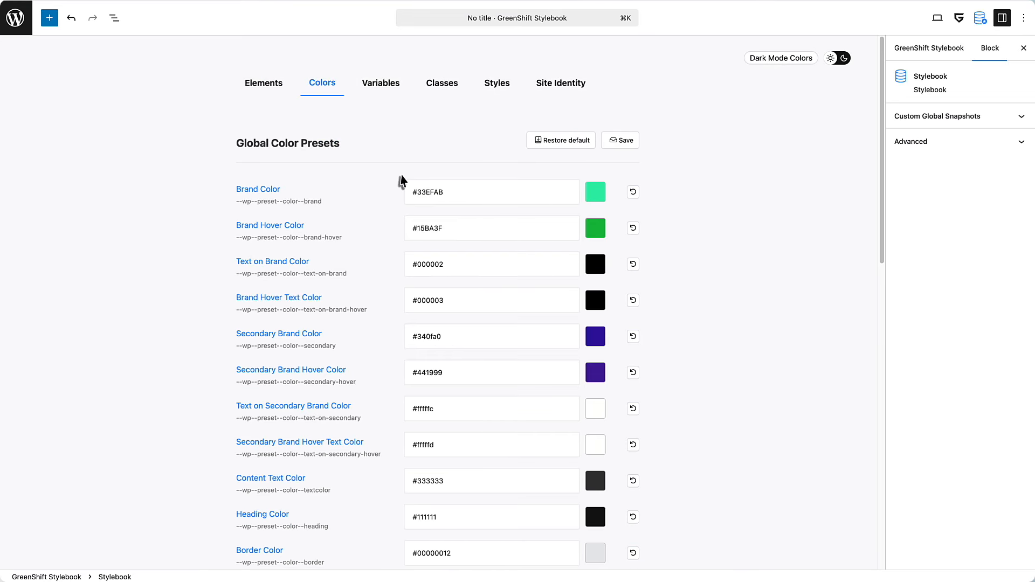
{"action": "left_click", "coordinate": [593, 194]}
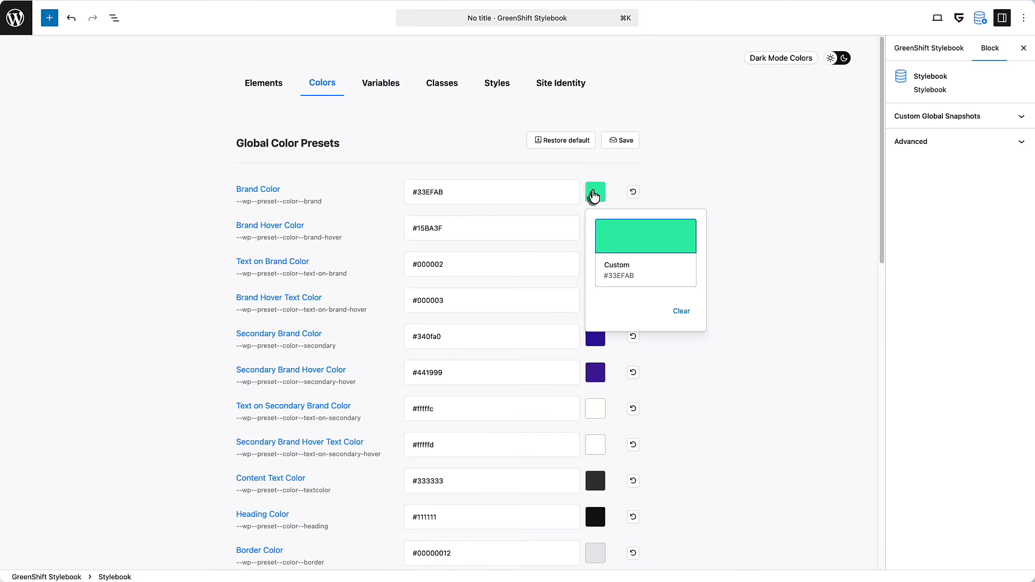
{"action": "left_click", "coordinate": [637, 252]}
{"action": "left_click", "coordinate": [690, 421]}
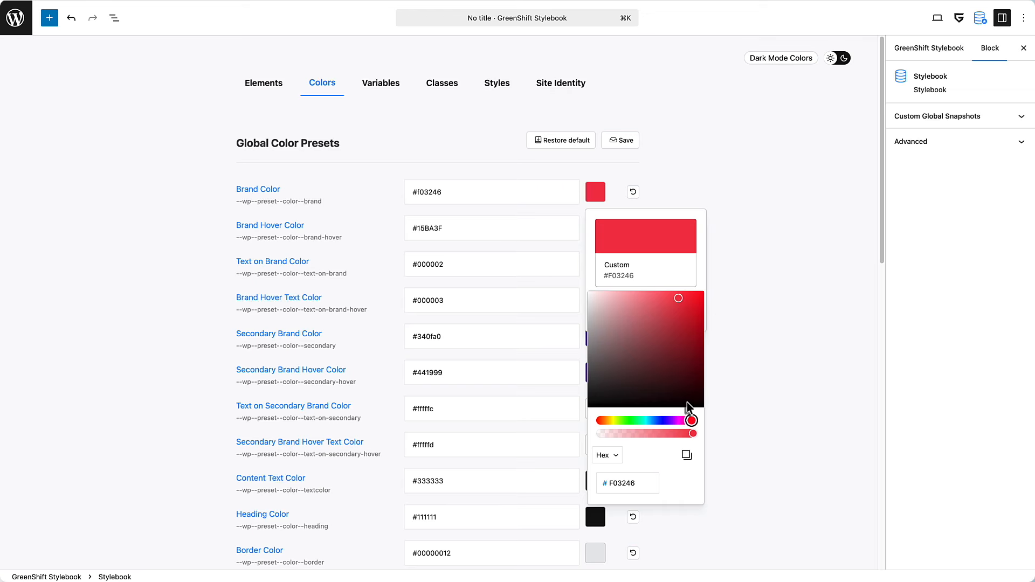
{"action": "left_click", "coordinate": [611, 190]}
{"action": "left_click", "coordinate": [615, 140]}
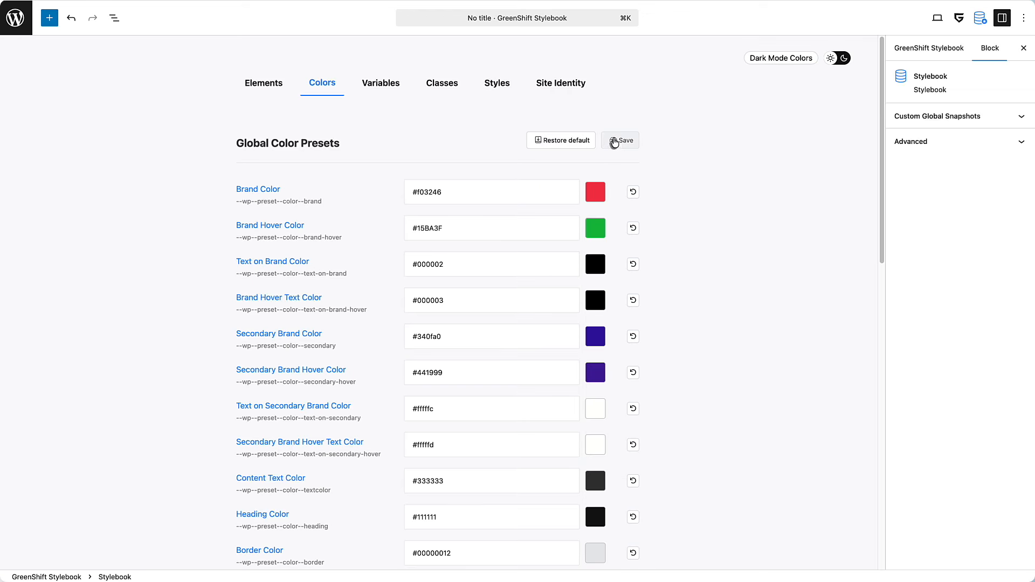
Review the Stylebook's global variables and check the brand color on the design system page in the site editor
{"action": "left_click", "coordinate": [384, 90]}
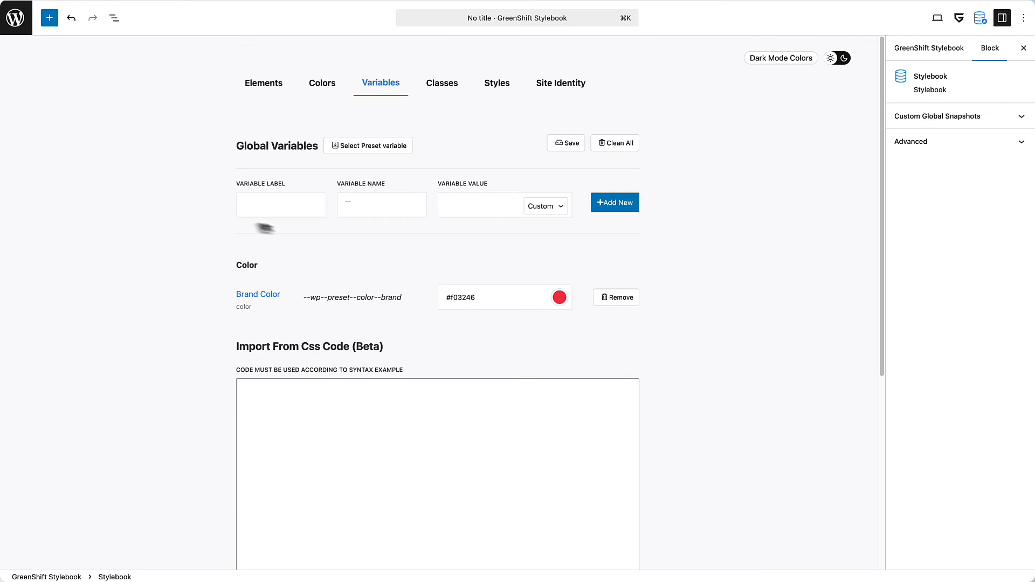
{"action": "left_click", "coordinate": [16, 23]}
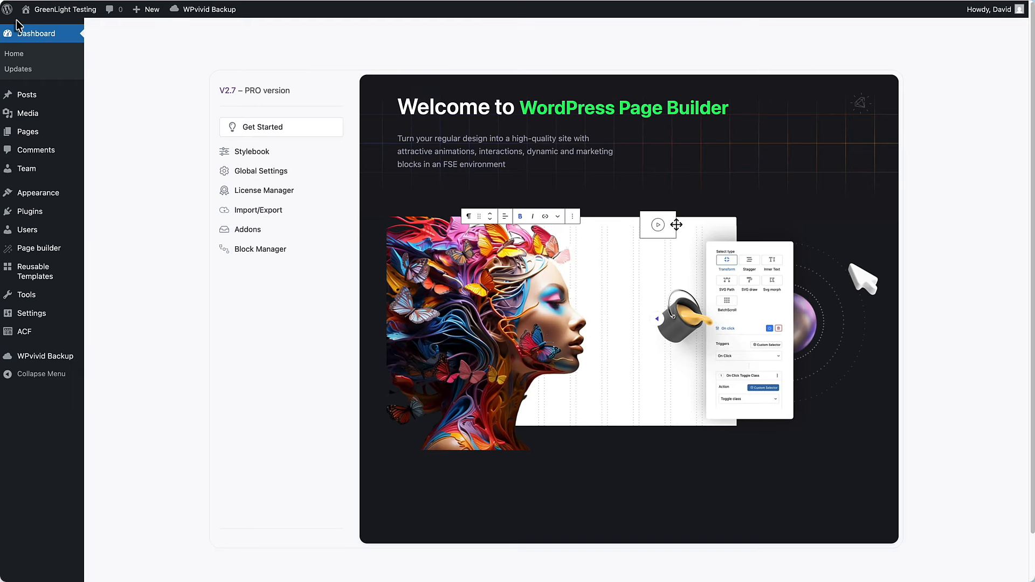
{"action": "mouse_move", "coordinate": [59, 194]}
{"action": "left_click", "coordinate": [100, 211]}
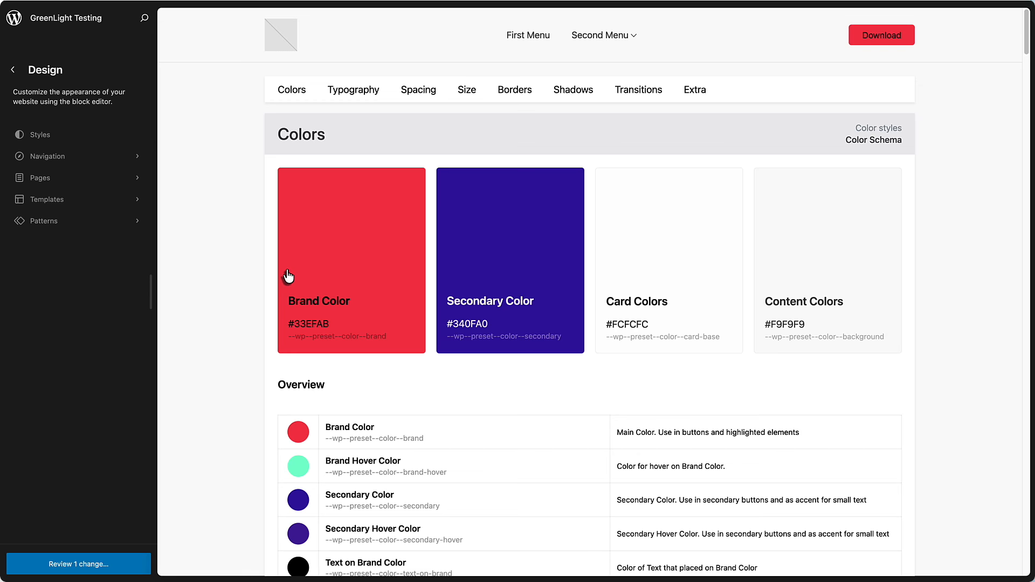
Open the "Testing" page for editing and delete the H2 heading's autogenerated root class
{"action": "left_click", "coordinate": [14, 20]}
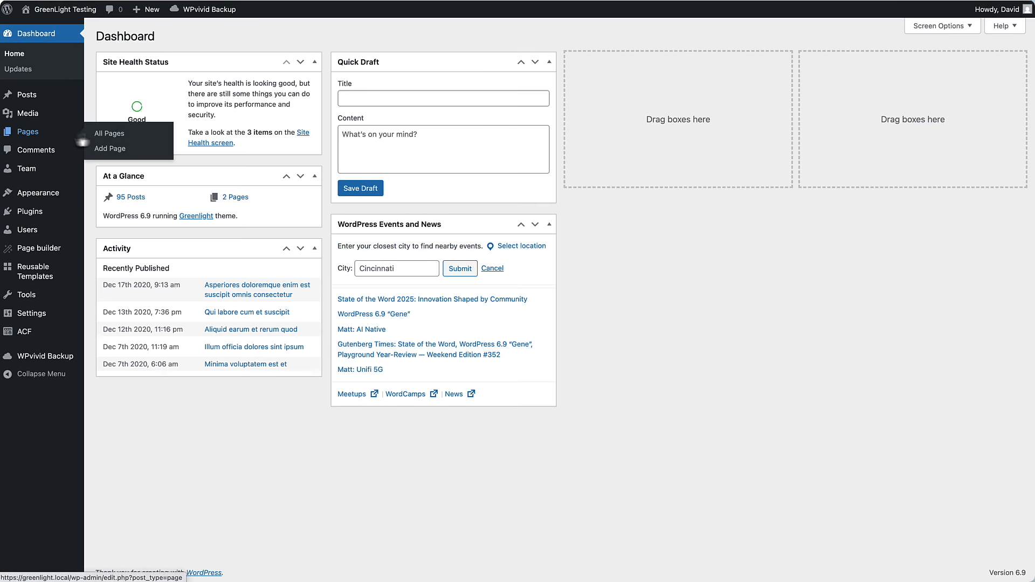
{"action": "left_click", "coordinate": [99, 136]}
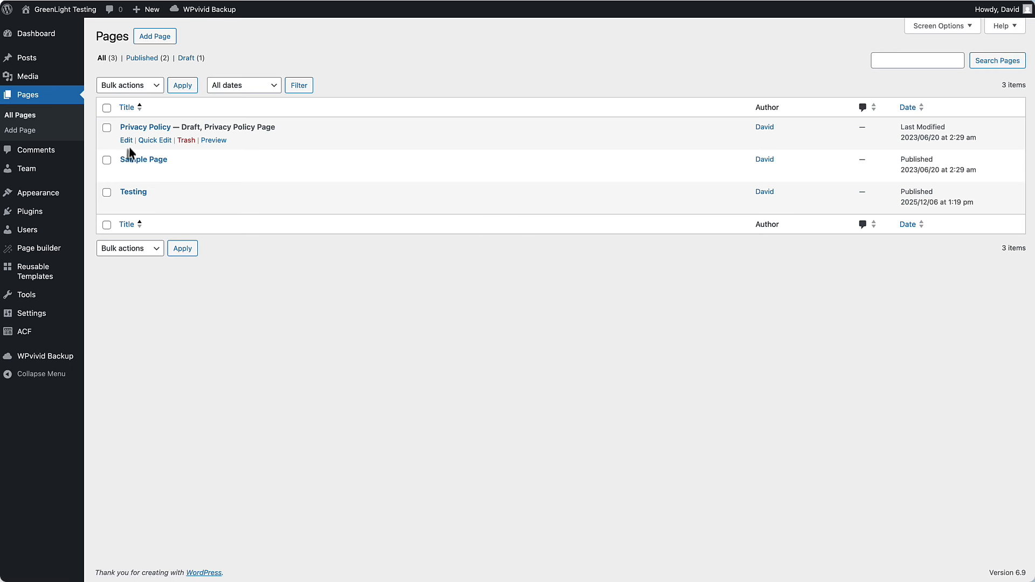
{"action": "left_click", "coordinate": [127, 206]}
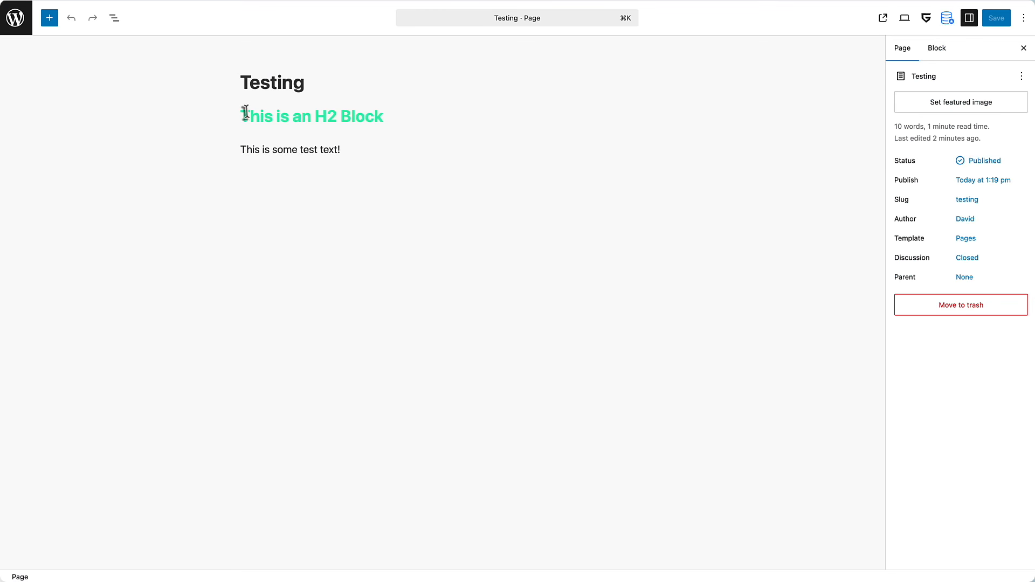
{"action": "left_click_drag", "start_coordinate": [244, 113], "coordinate": [393, 124]}
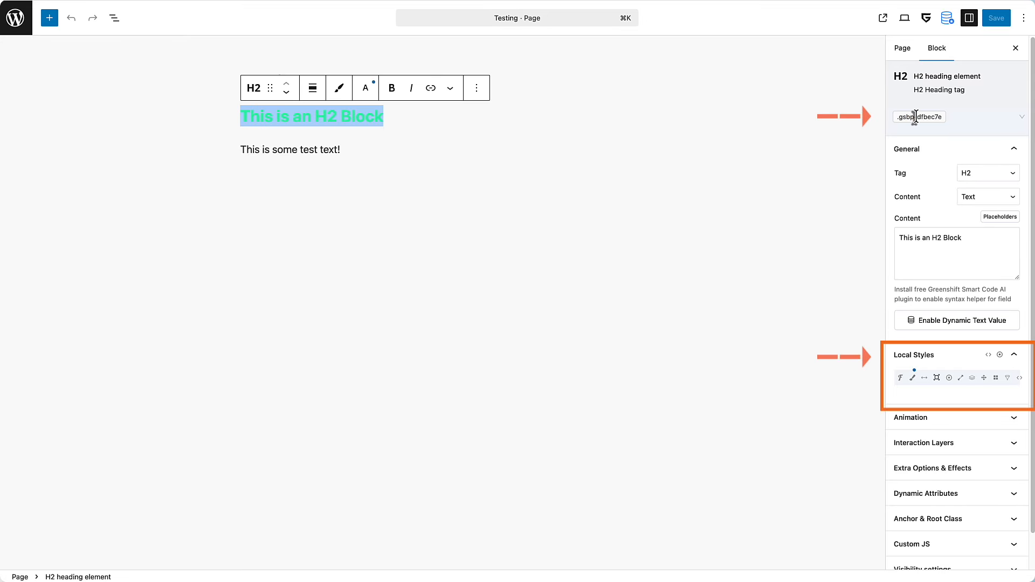
{"action": "left_click", "coordinate": [911, 118]}
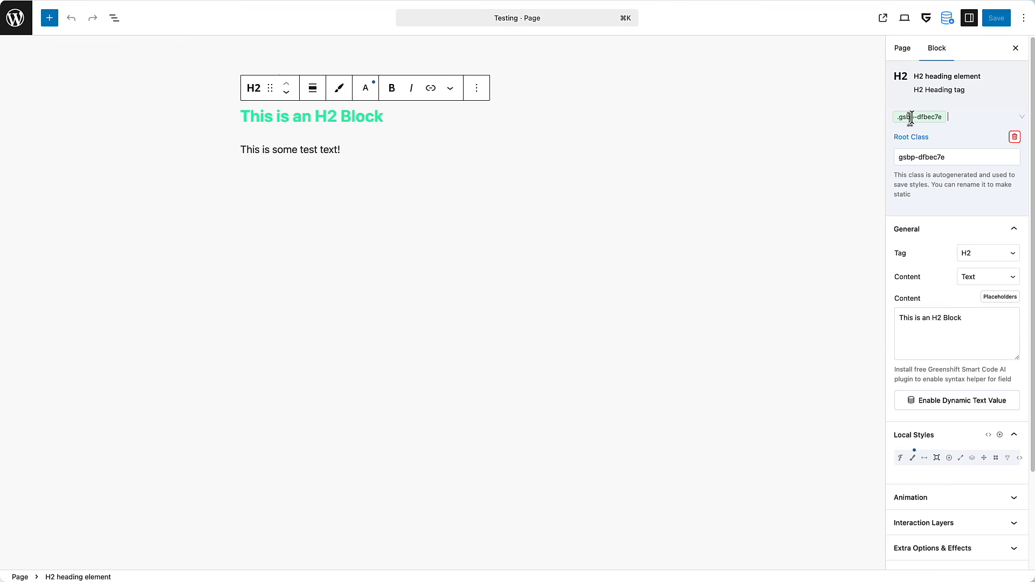
{"action": "left_click", "coordinate": [1014, 137]}
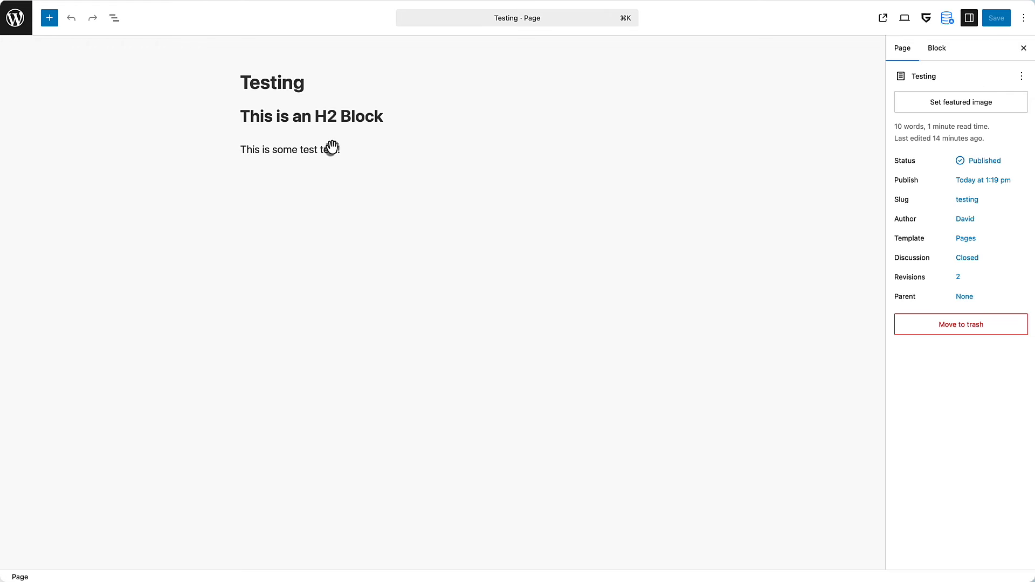
{"action": "left_click_drag", "start_coordinate": [241, 116], "coordinate": [386, 115]}
{"action": "left_click", "coordinate": [280, 116]}
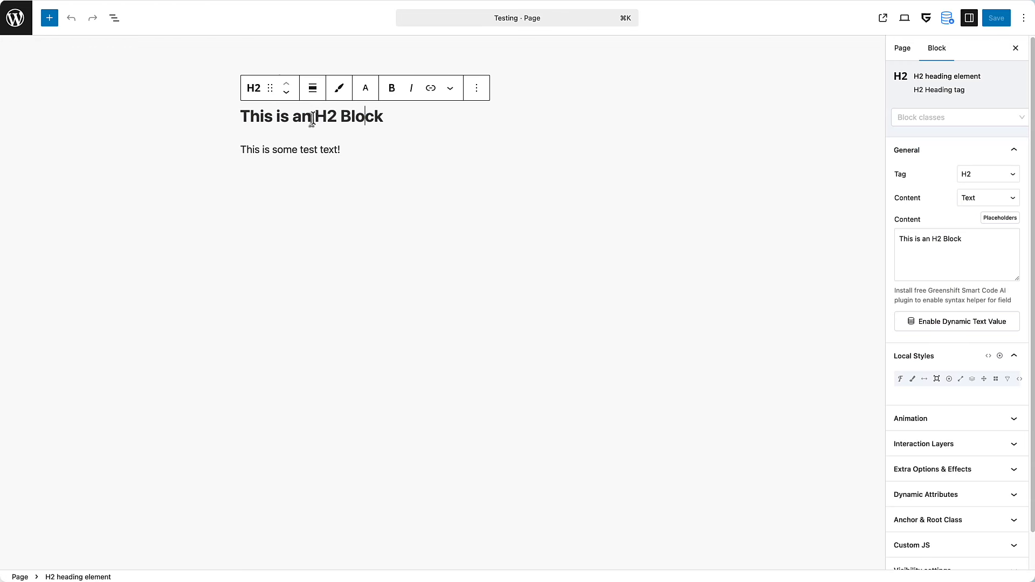
Set the global H2 Heading Element's text color to the preset #340FA0 in the Stylebook and save the global elements
{"action": "left_click", "coordinate": [18, 24]}
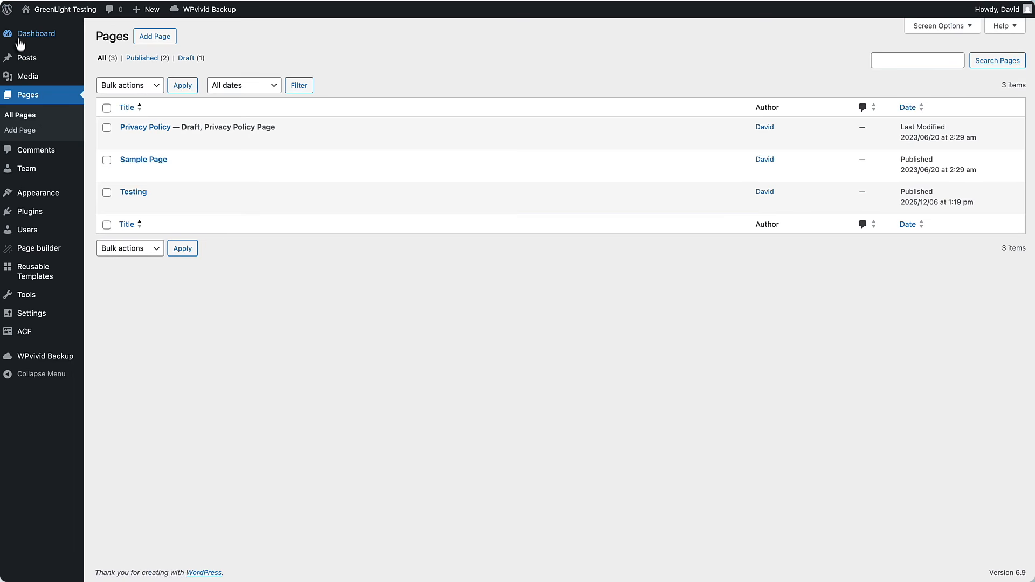
{"action": "mouse_move", "coordinate": [44, 249]}
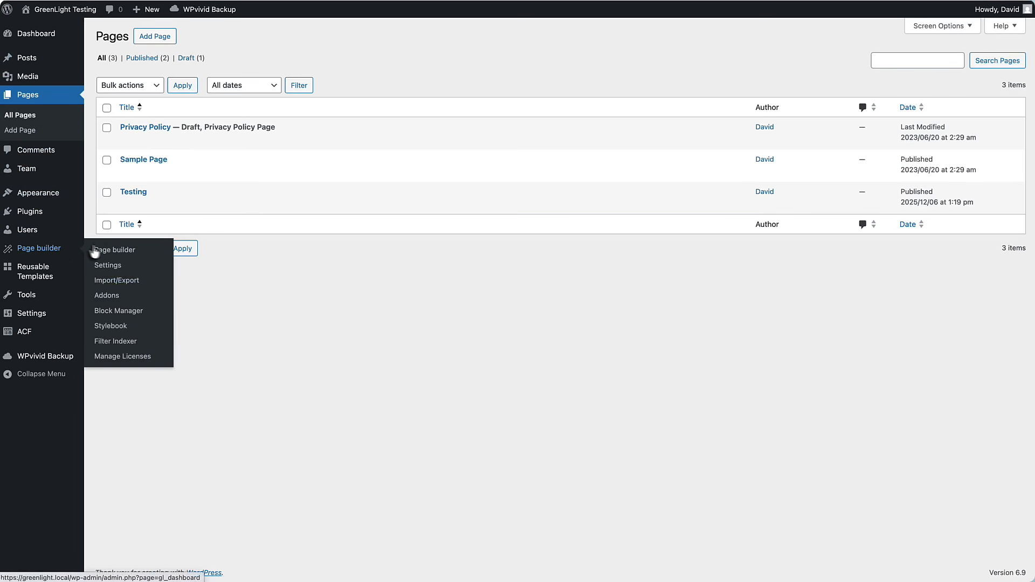
{"action": "left_click", "coordinate": [114, 331]}
{"action": "left_click", "coordinate": [276, 241]}
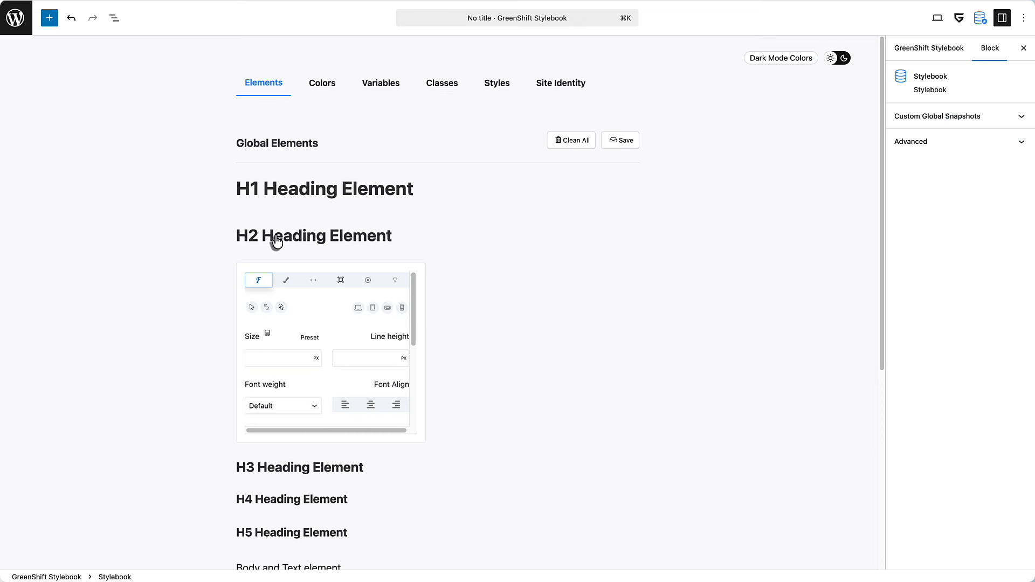
{"action": "left_click", "coordinate": [286, 281]}
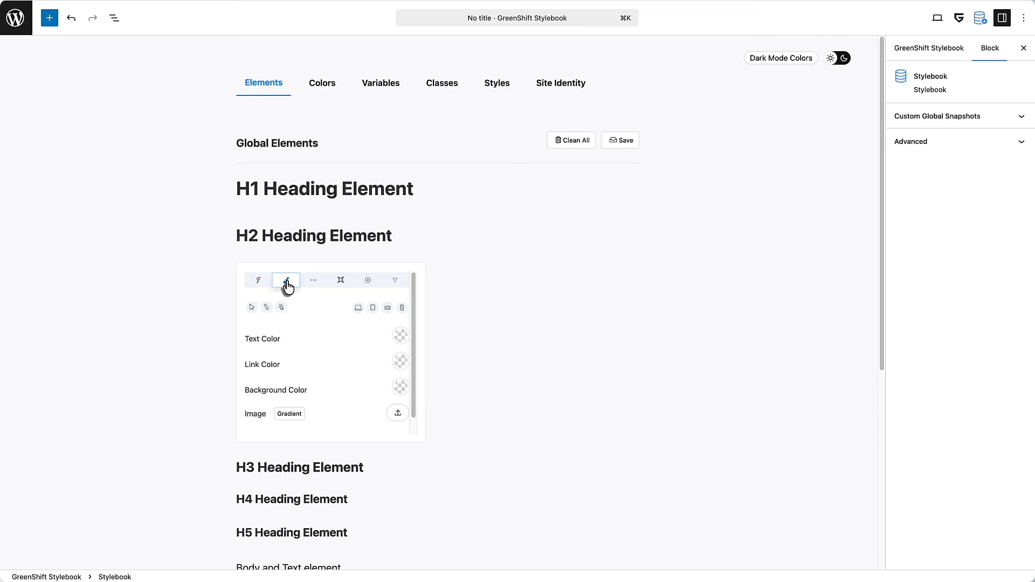
{"action": "left_click", "coordinate": [402, 339]}
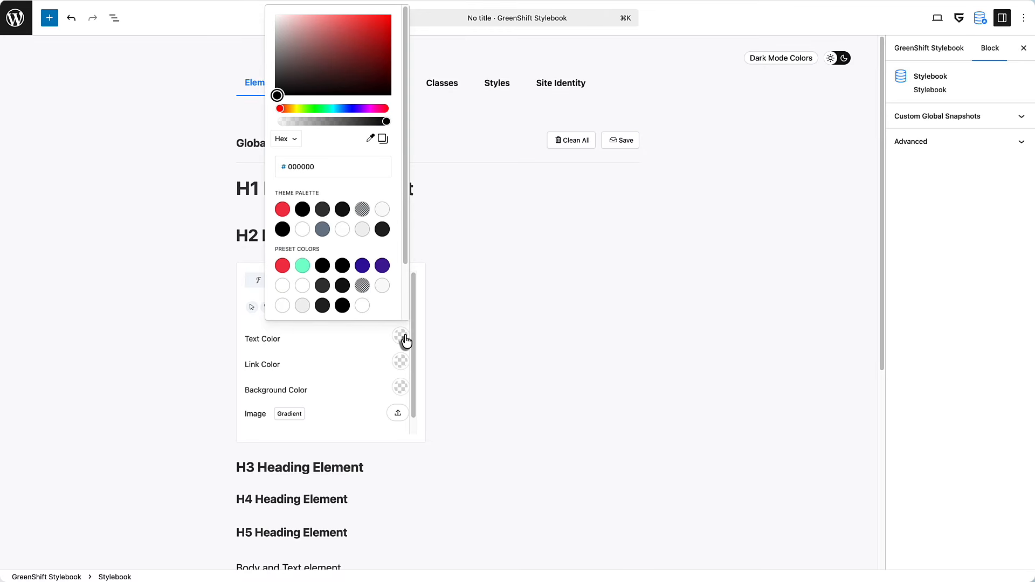
{"action": "left_click", "coordinate": [361, 265]}
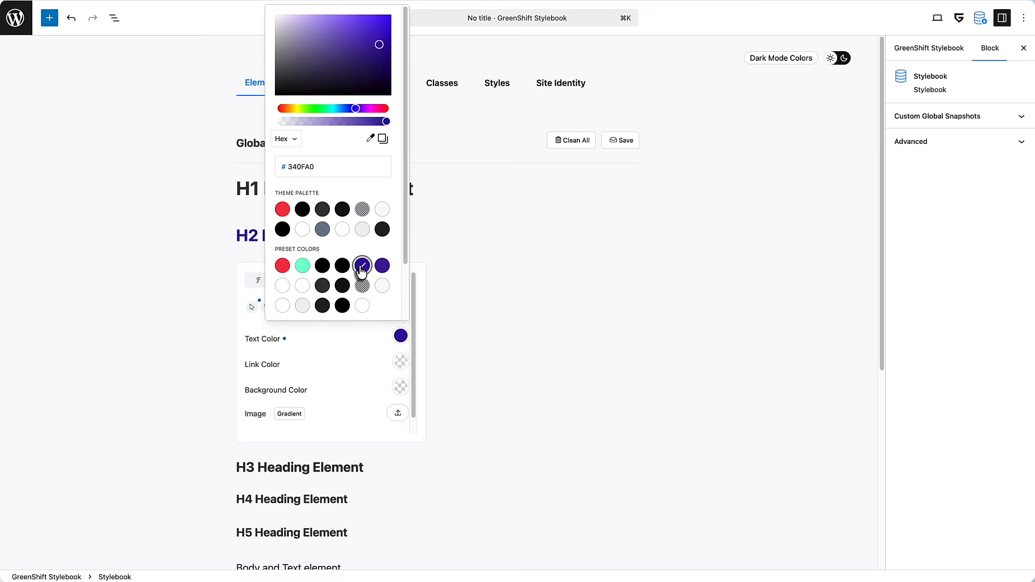
{"action": "left_click", "coordinate": [451, 275]}
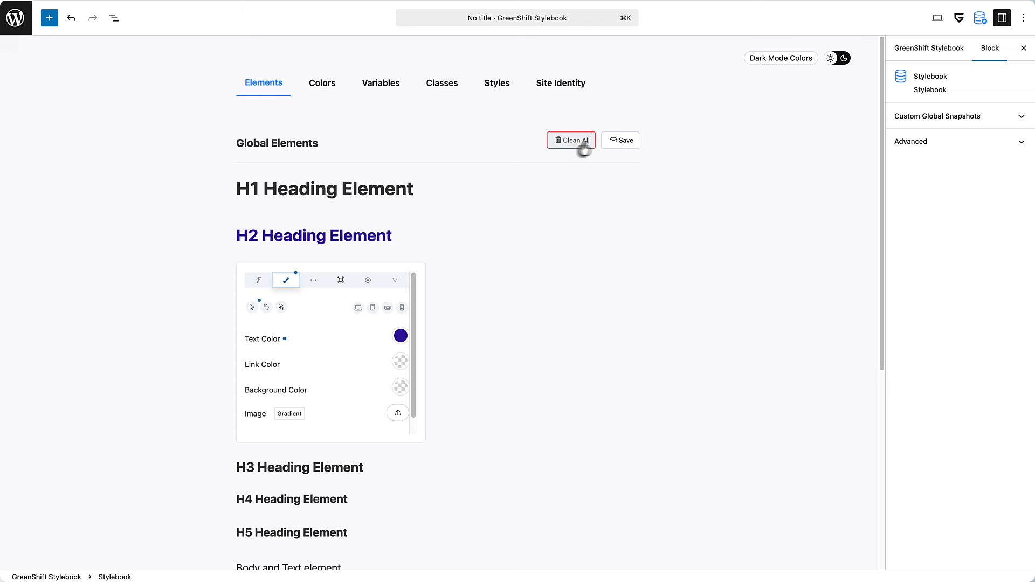
{"action": "left_click", "coordinate": [628, 144]}
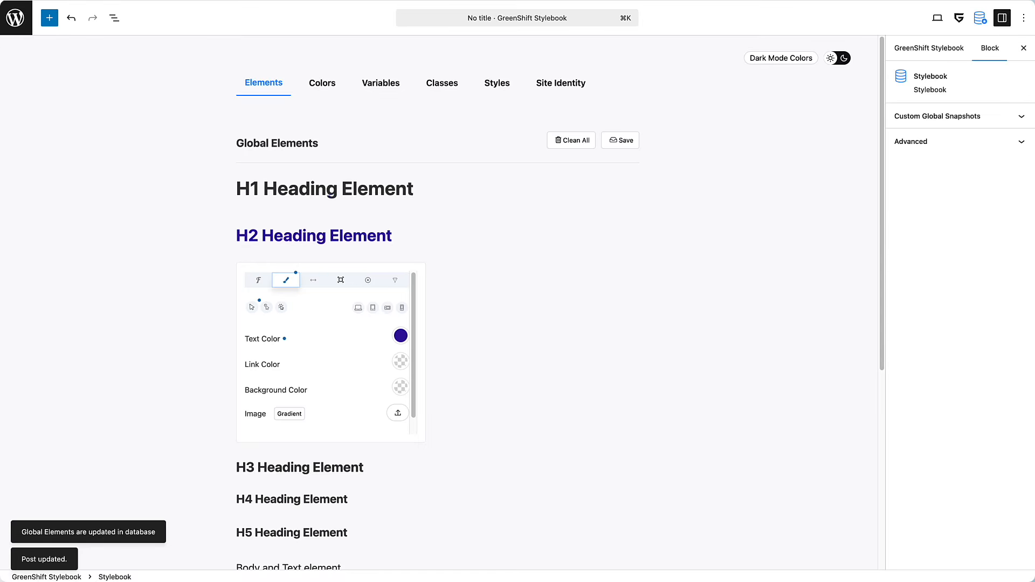
Reopen the "Testing" page for editing, select the H2 heading and open its list of block classes
{"action": "left_click", "coordinate": [16, 20]}
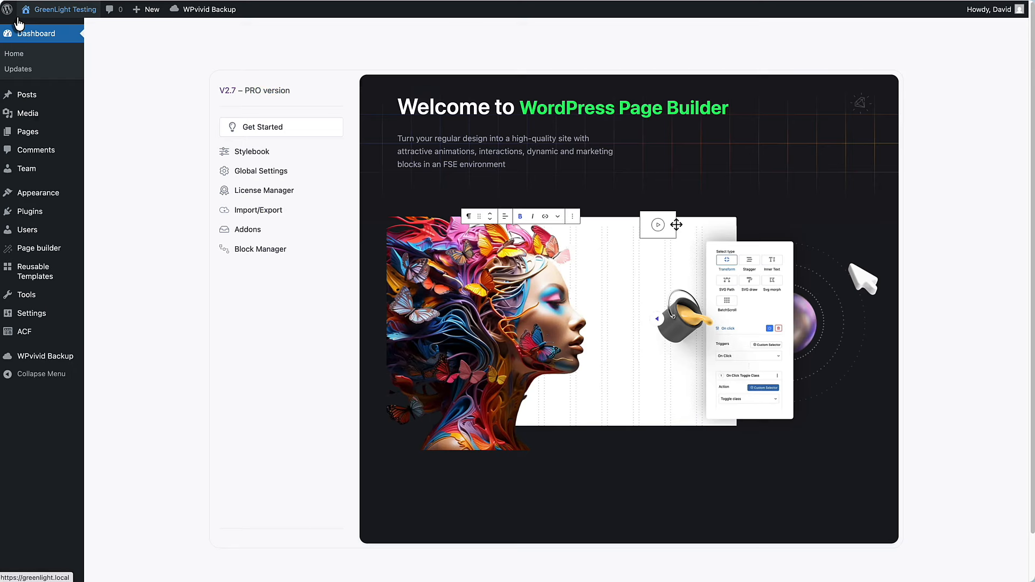
{"action": "left_click", "coordinate": [45, 138]}
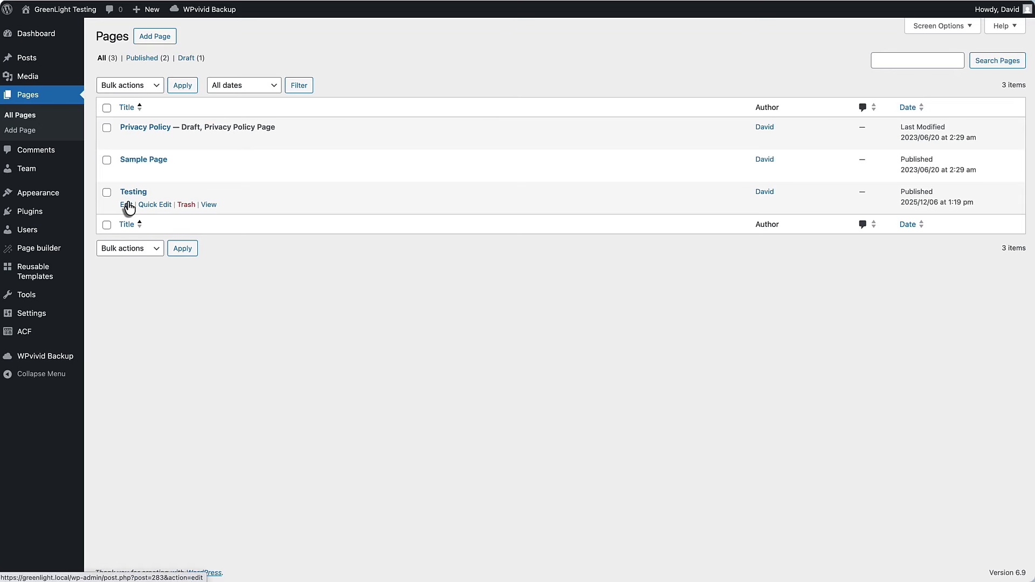
{"action": "left_click", "coordinate": [127, 206]}
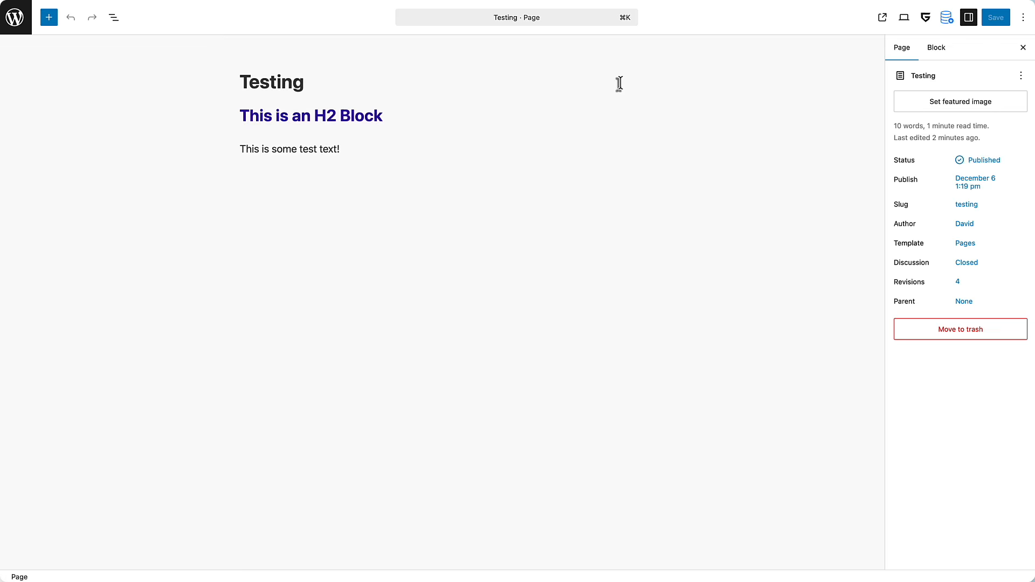
{"action": "left_click", "coordinate": [367, 117]}
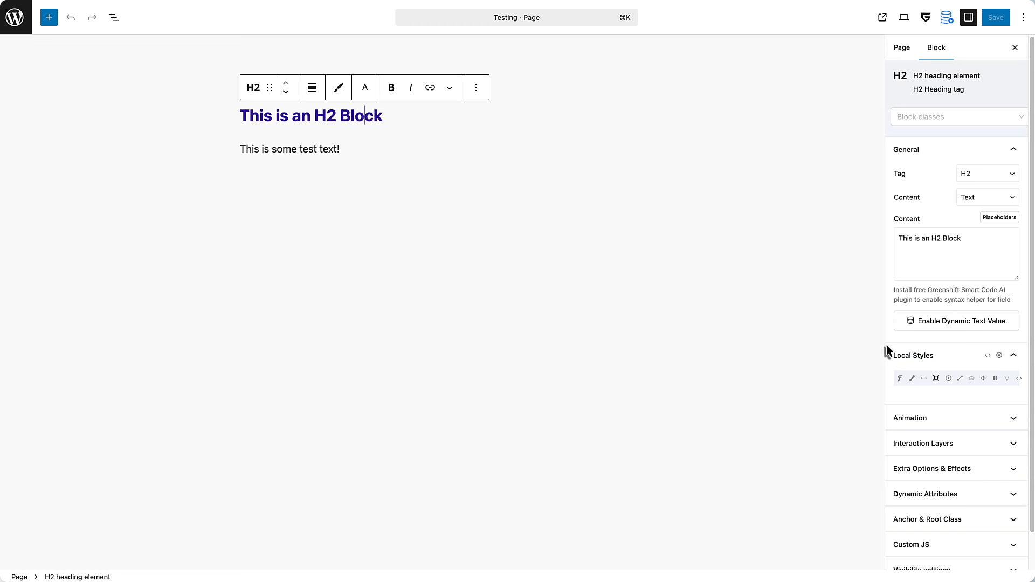
{"action": "left_click", "coordinate": [382, 116]}
{"action": "left_click", "coordinate": [961, 115]}
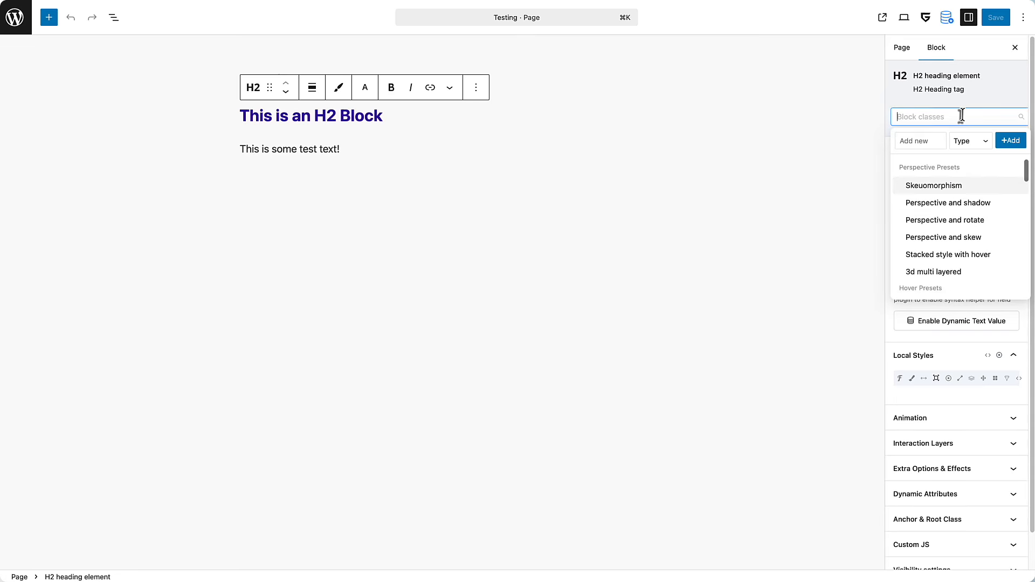